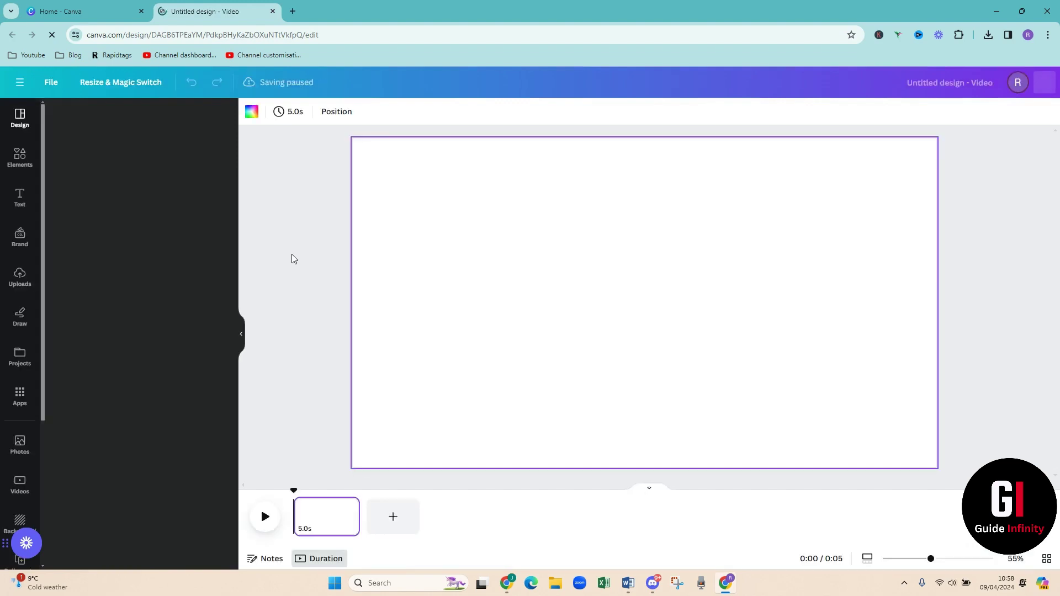
- Add a square from Elements and give it the custom orange fill #F19345
click(18, 160)
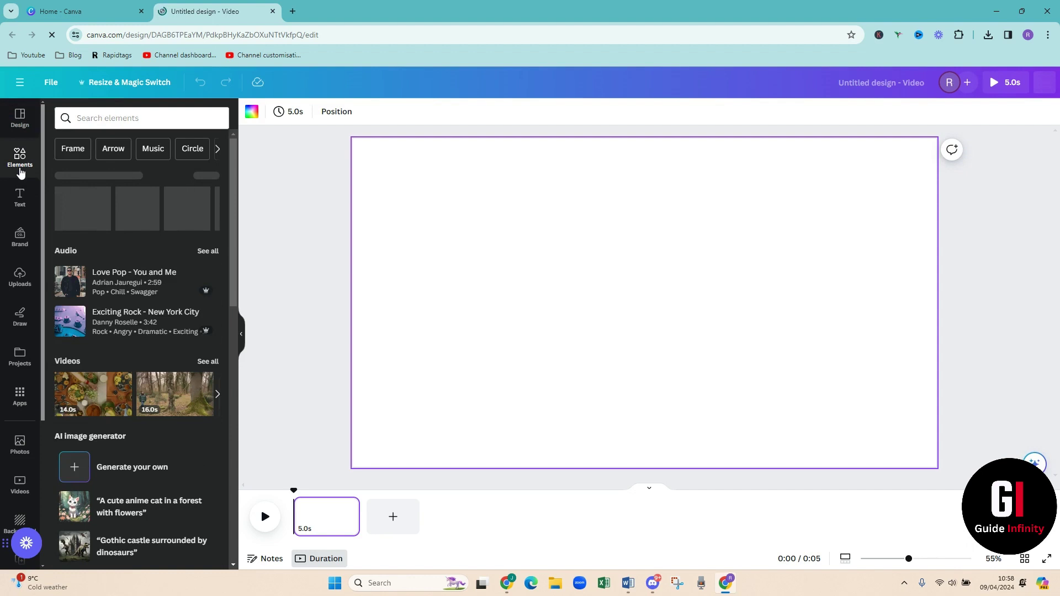
click(67, 216)
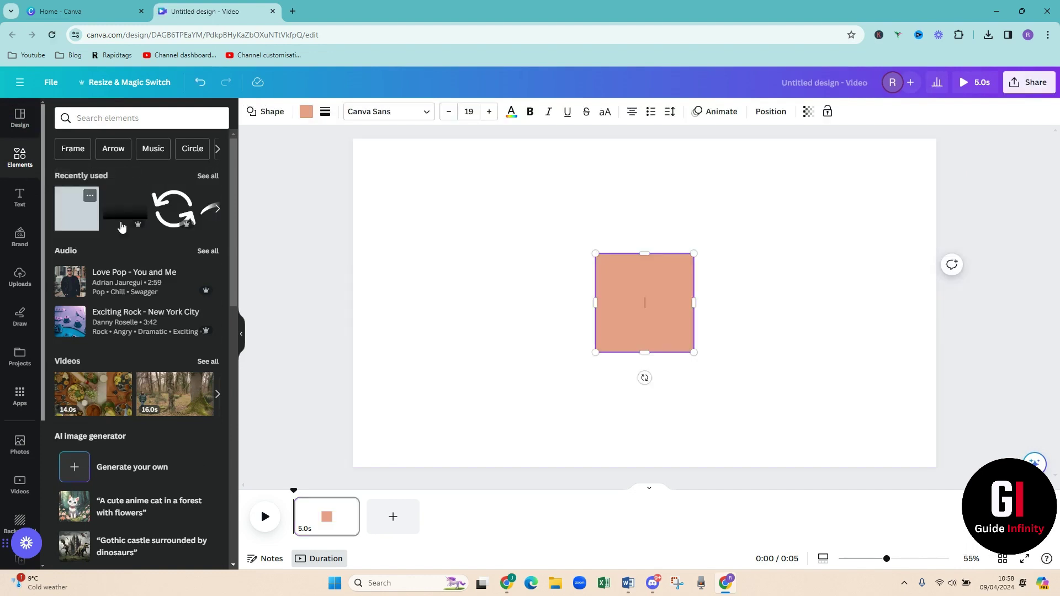
click(306, 111)
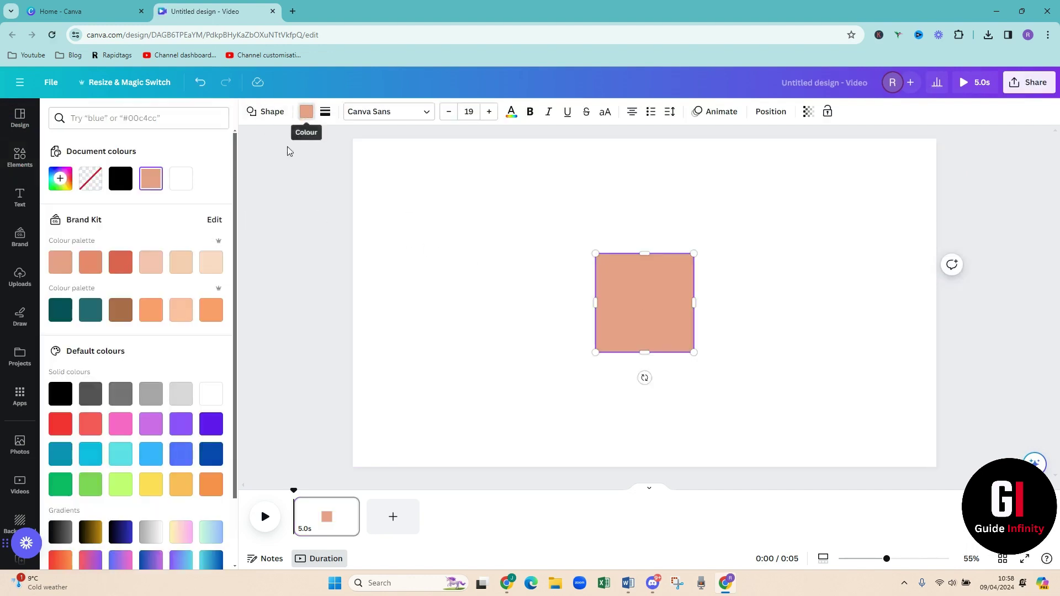
click(60, 178)
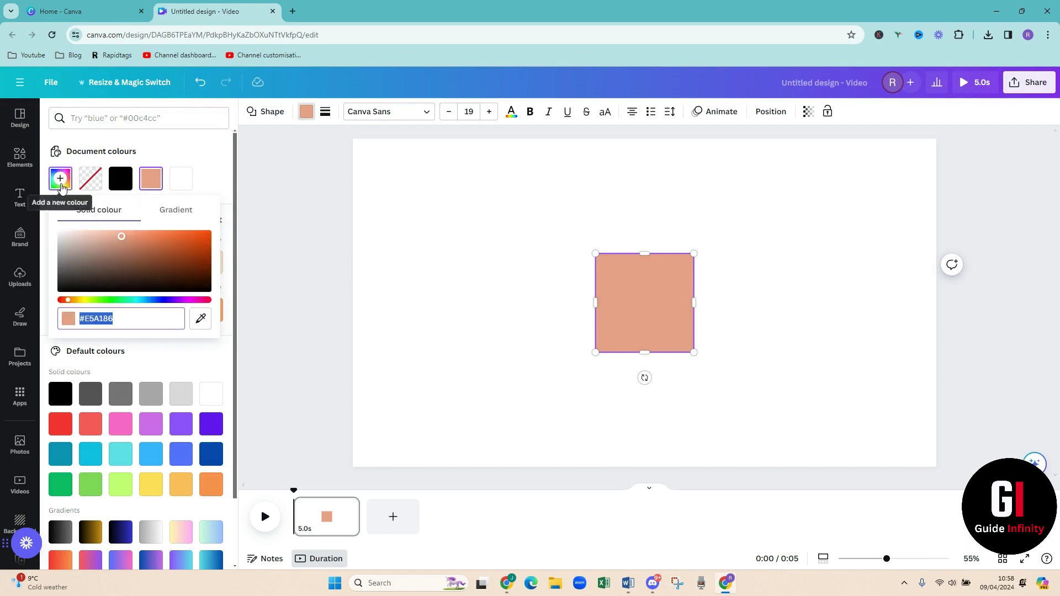
click(193, 300)
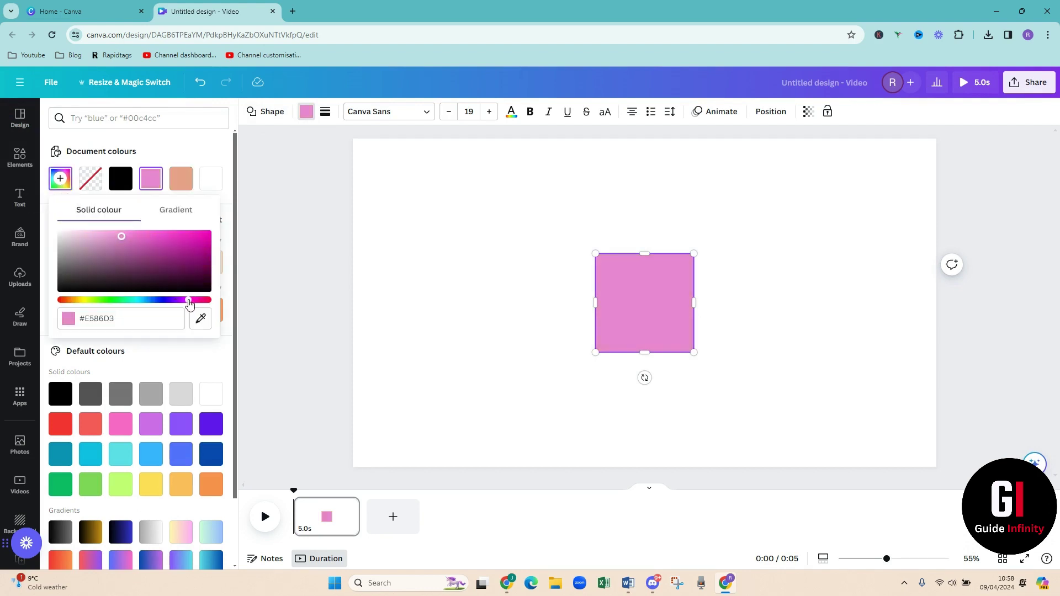
click(82, 300)
drag(83, 302, 69, 303)
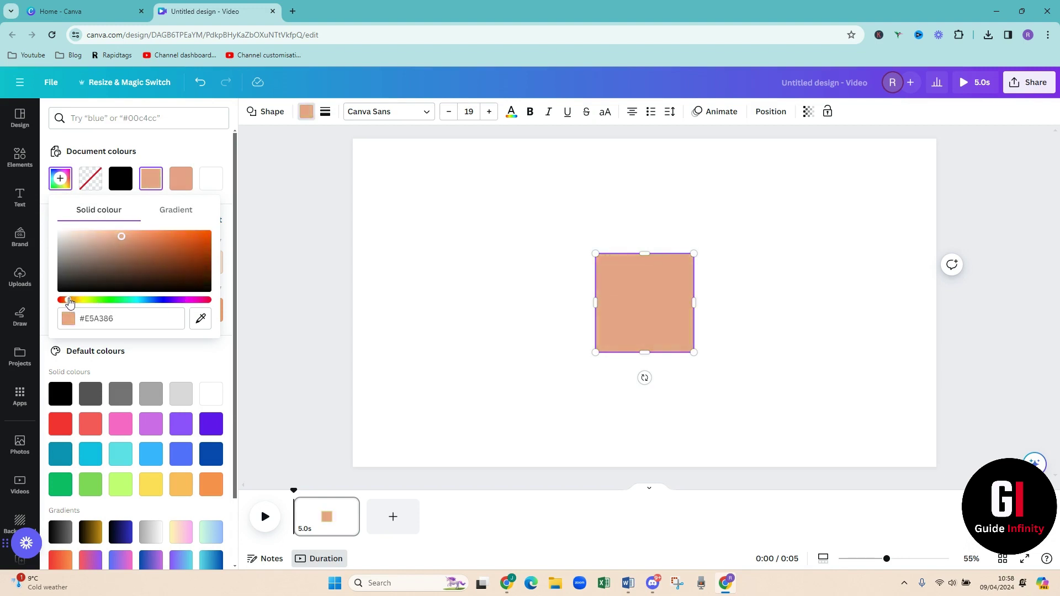
click(164, 236)
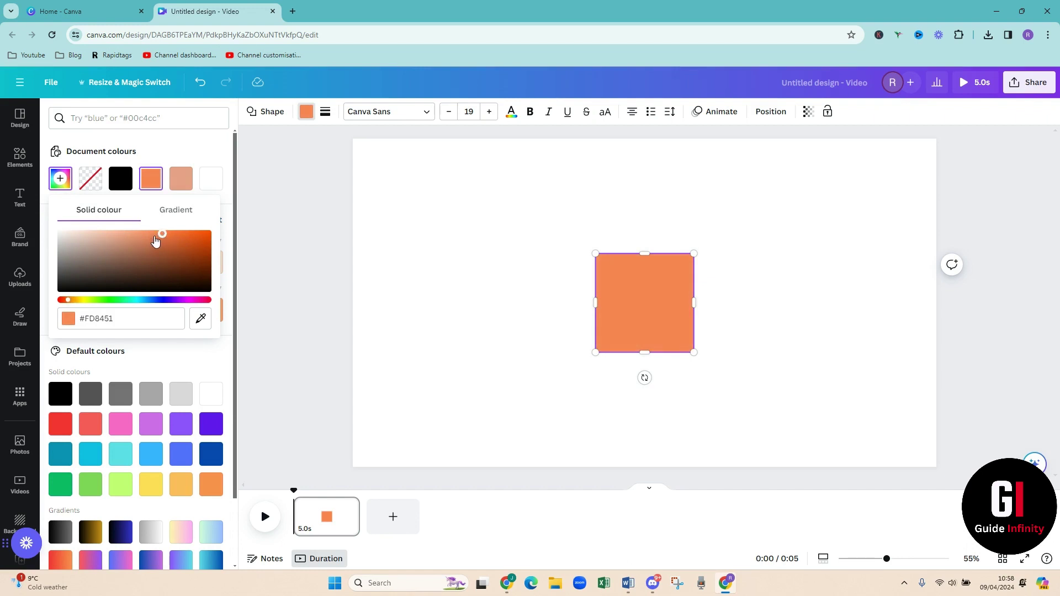
click(72, 299)
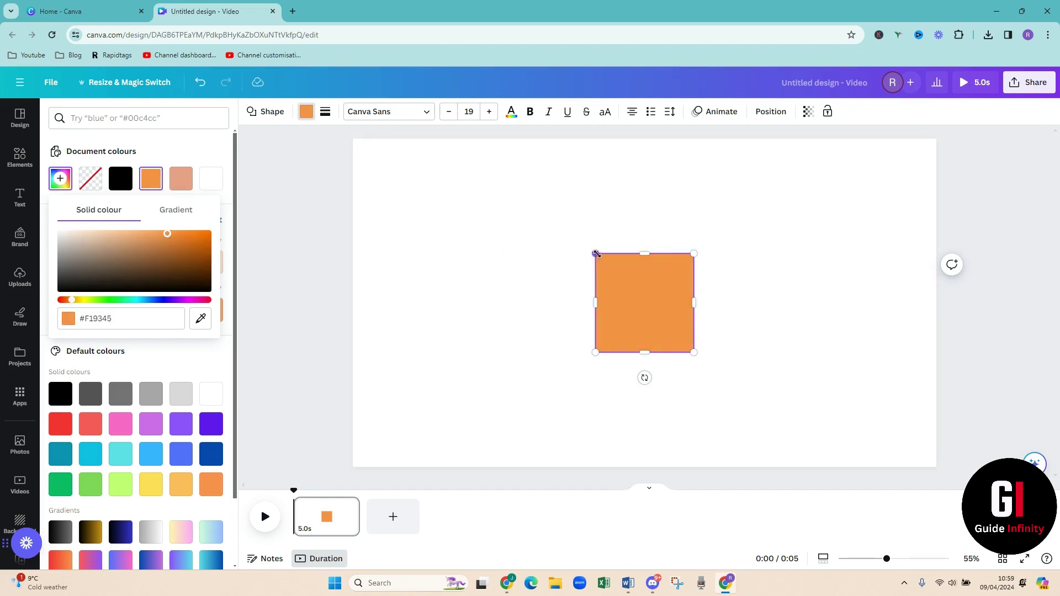
- Drag the orange square's top-left and bottom-right corners out to nearly fill the page
drag(596, 254, 369, 153)
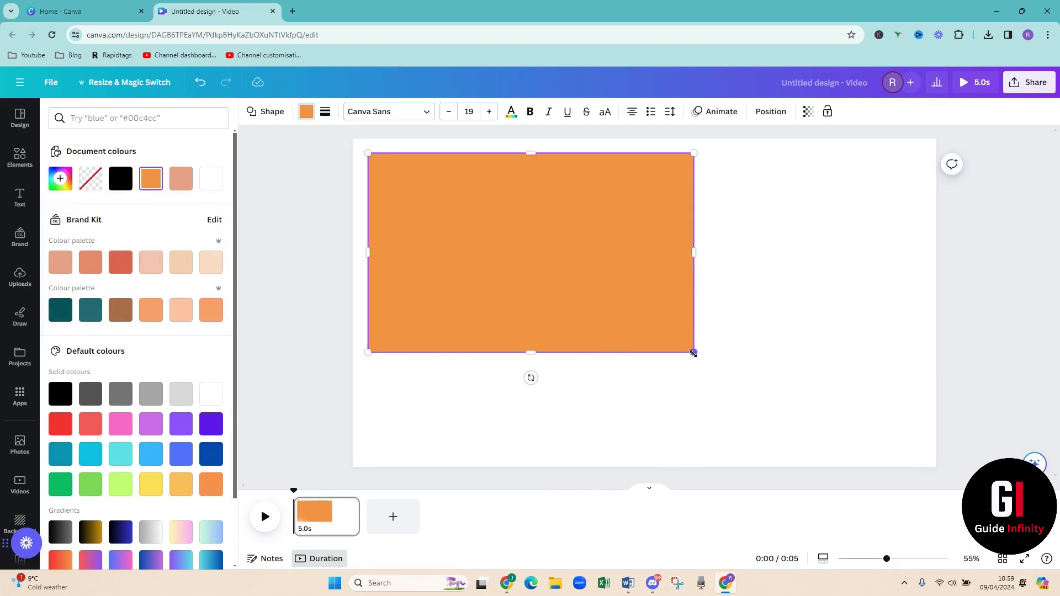
drag(693, 352, 927, 461)
key(Escape)
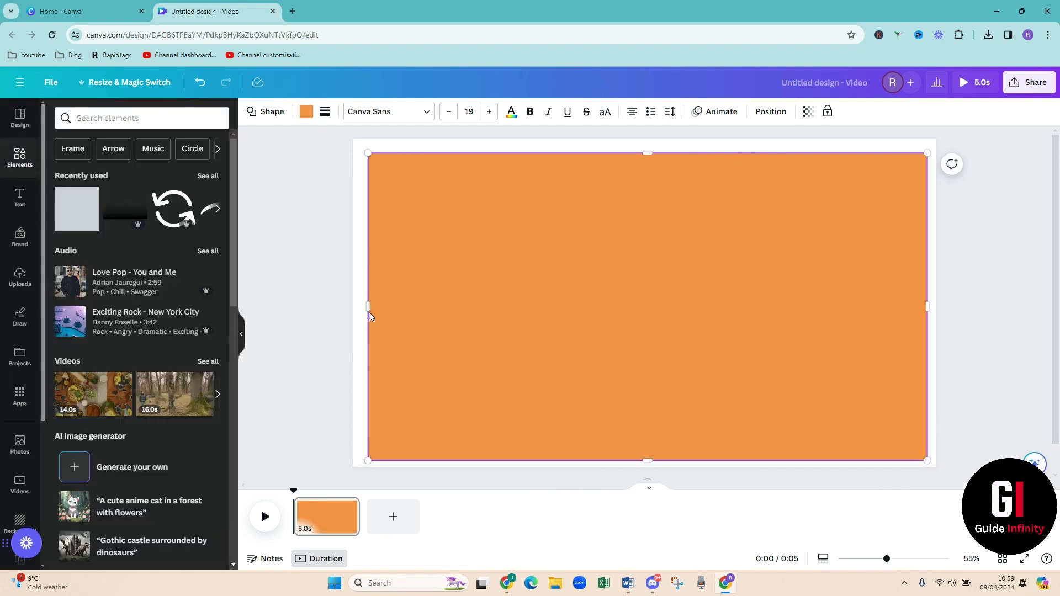
click(329, 306)
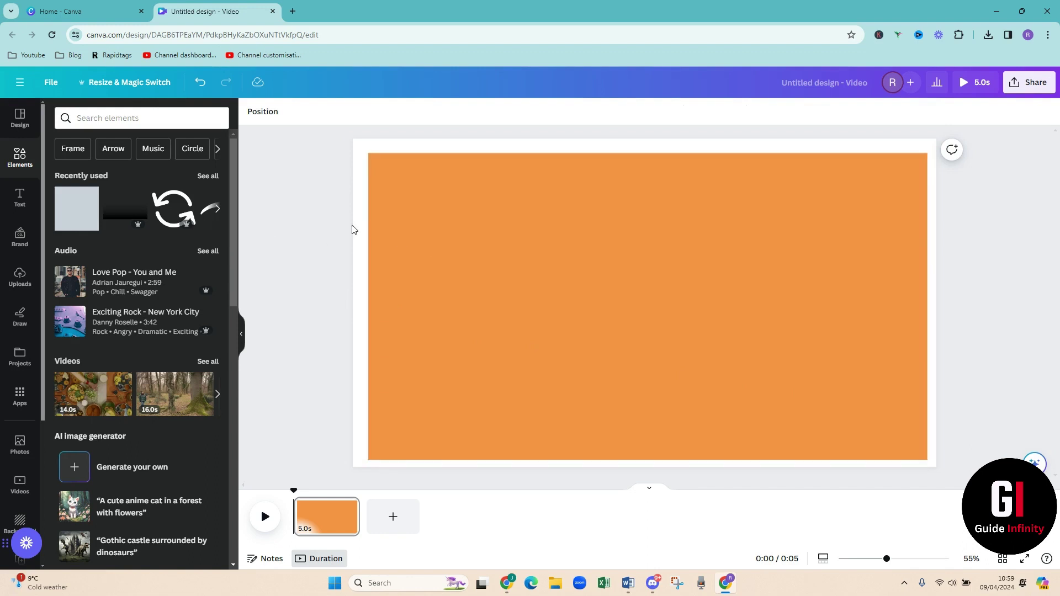
- Add a heading reading 'WAVES' and change all its text to white
click(10, 205)
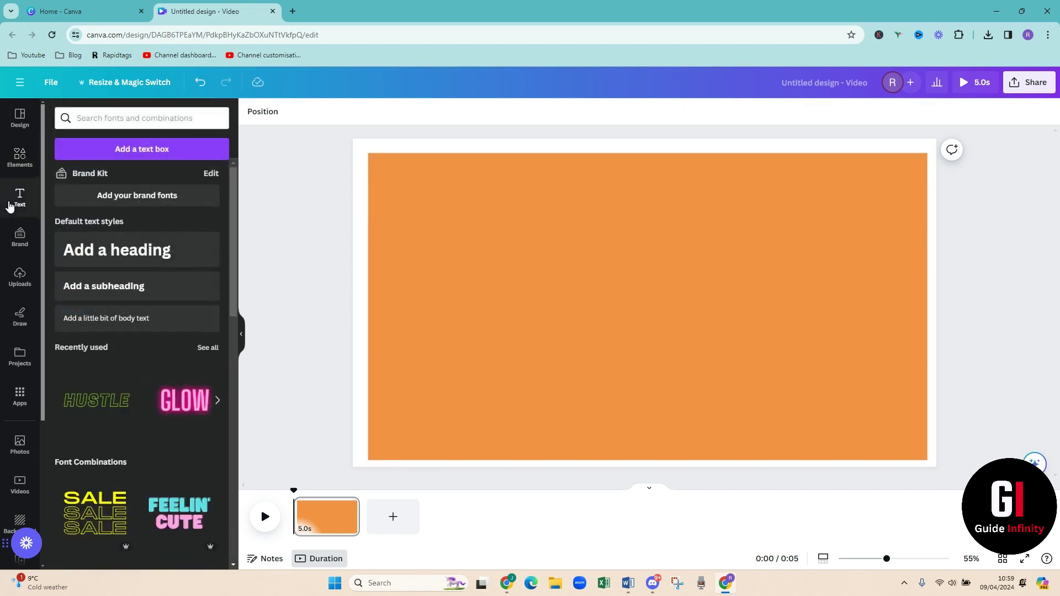
click(102, 261)
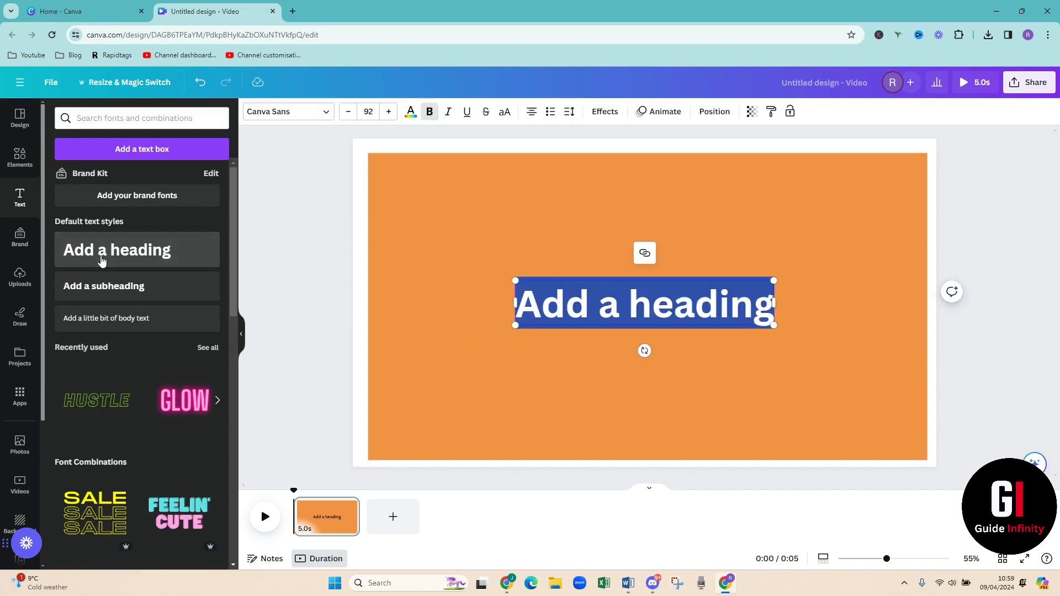
text(WAVES)
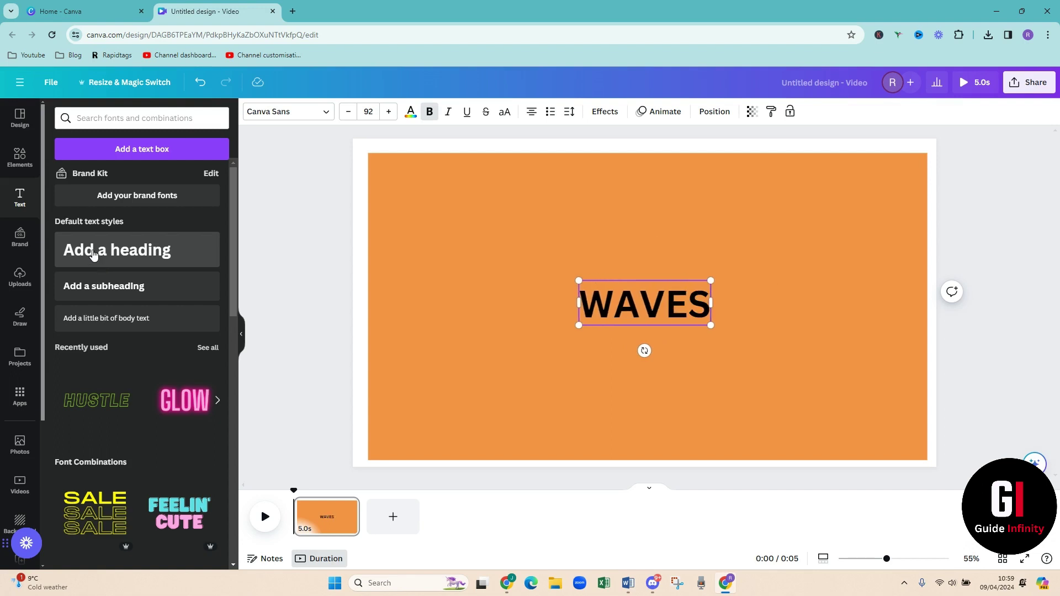
click(410, 115)
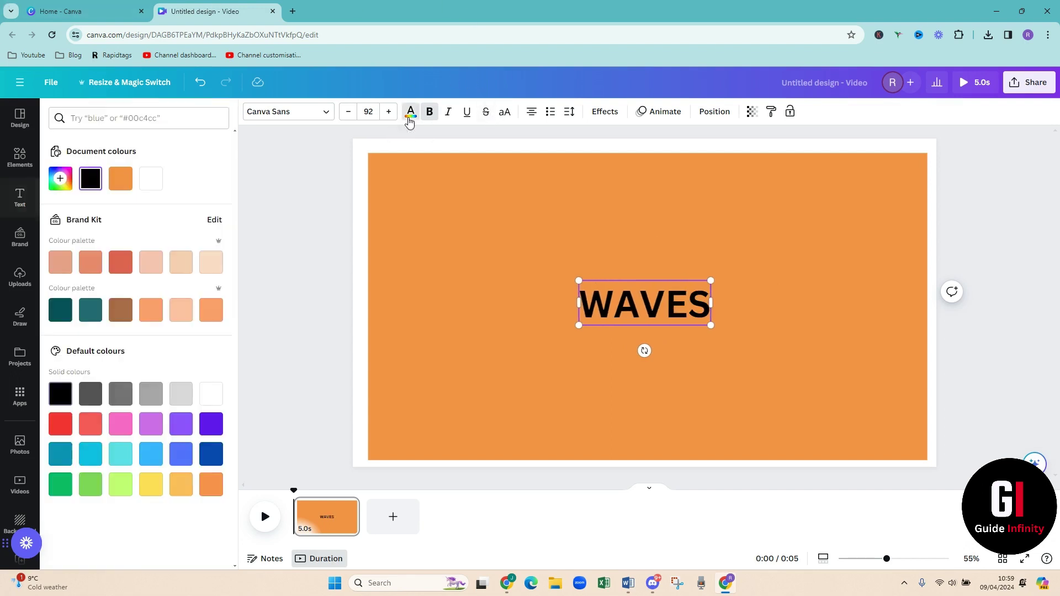
click(147, 187)
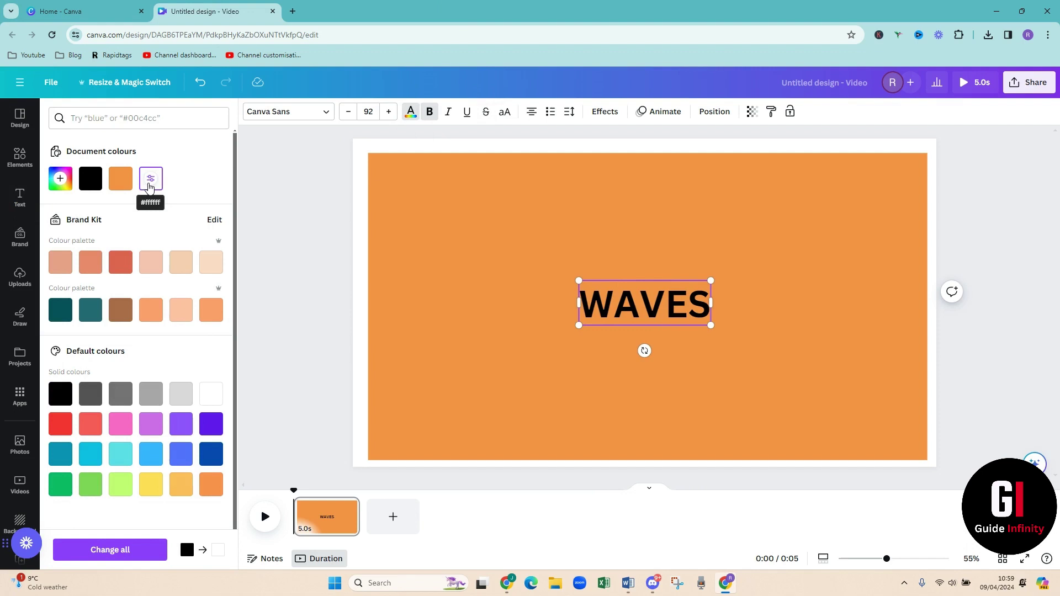
click(116, 549)
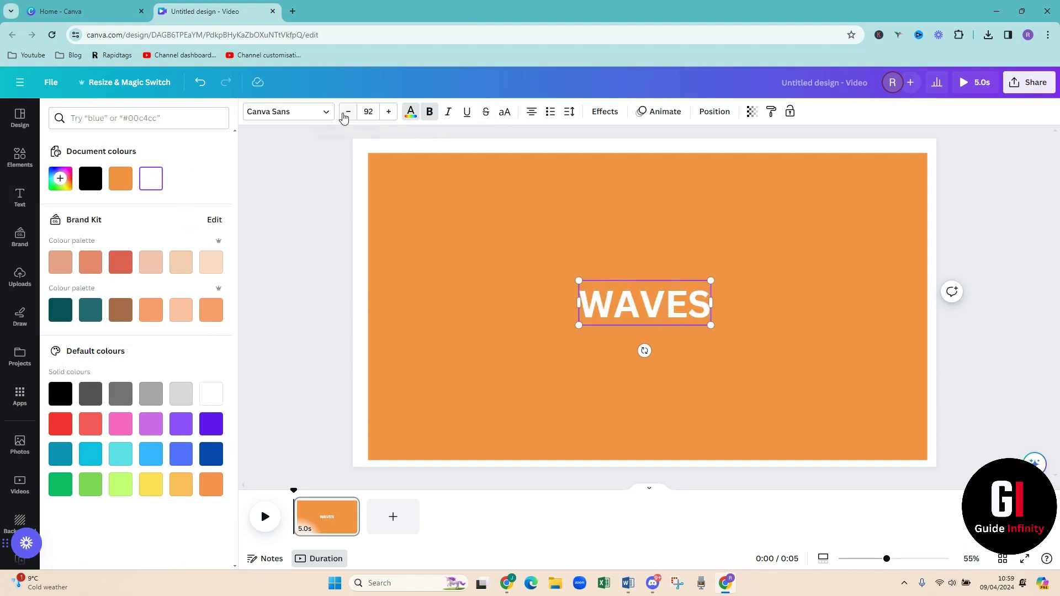
- Set WAVES in the Anton font and enlarge it to span the orange block
click(293, 112)
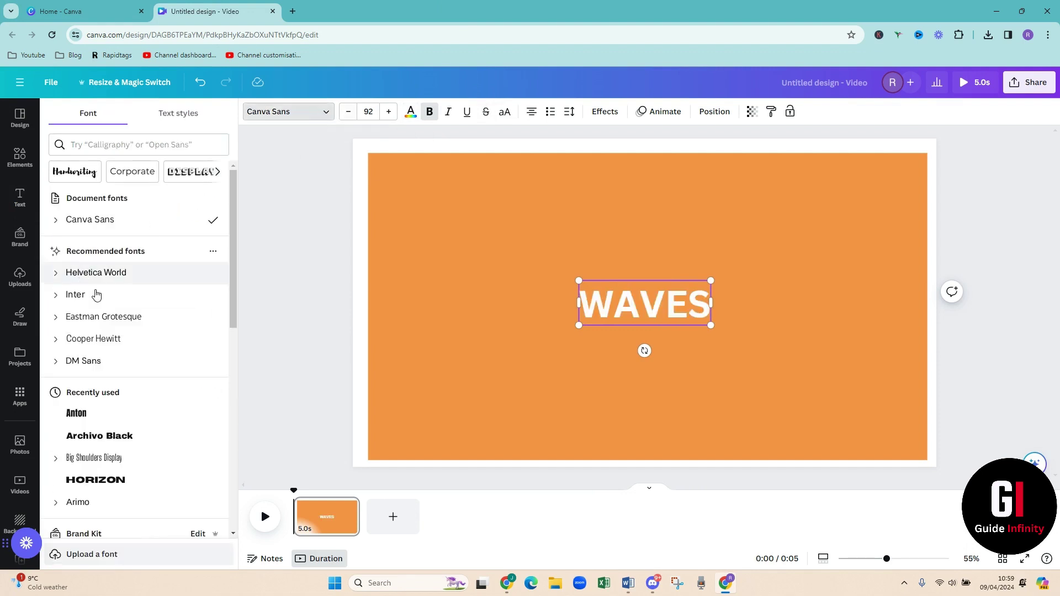
click(114, 420)
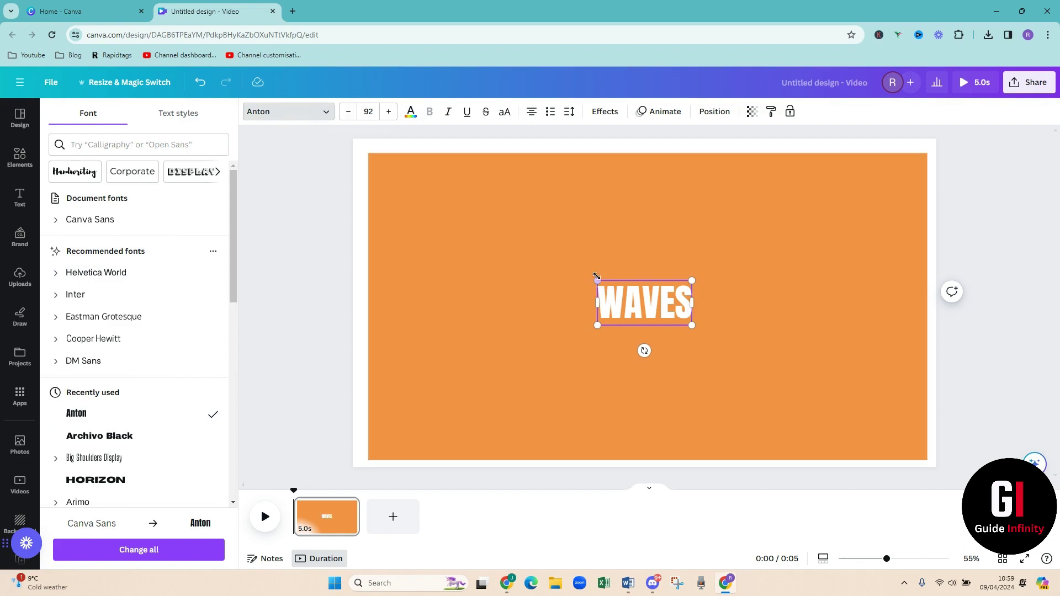
drag(597, 280, 389, 148)
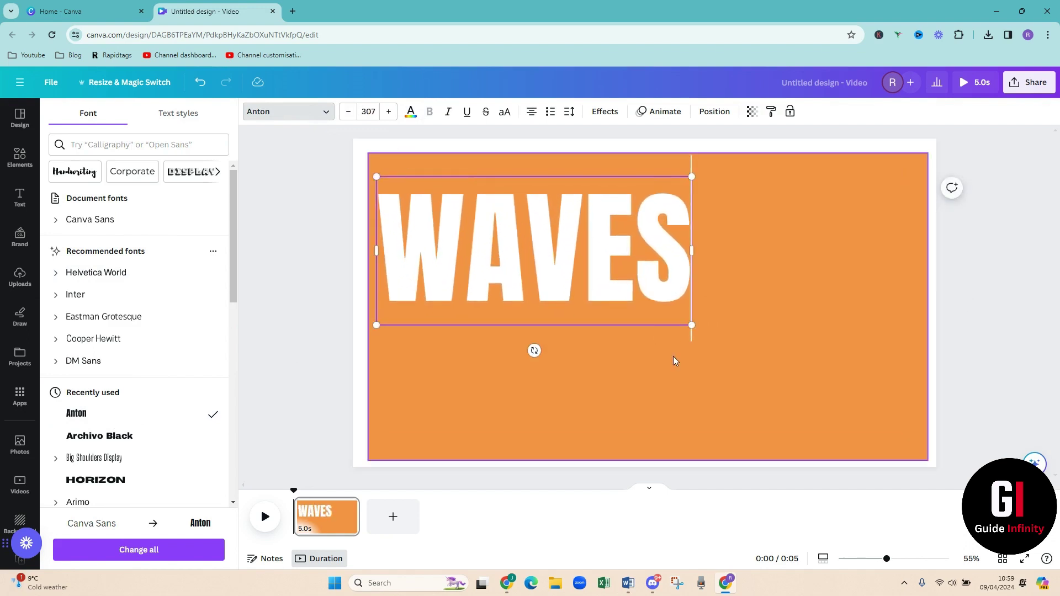
drag(689, 326, 919, 432)
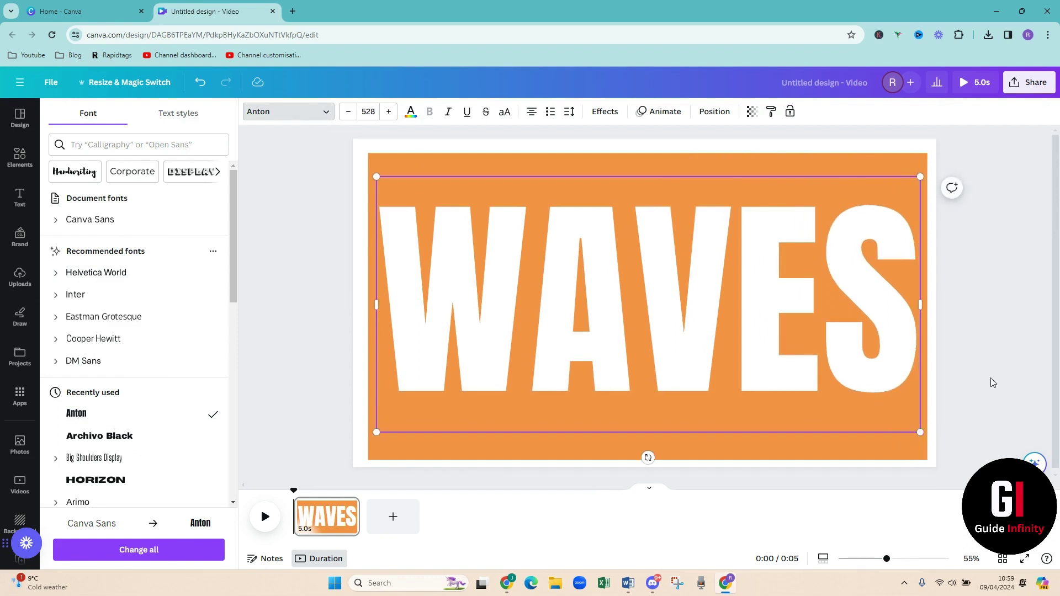
click(993, 383)
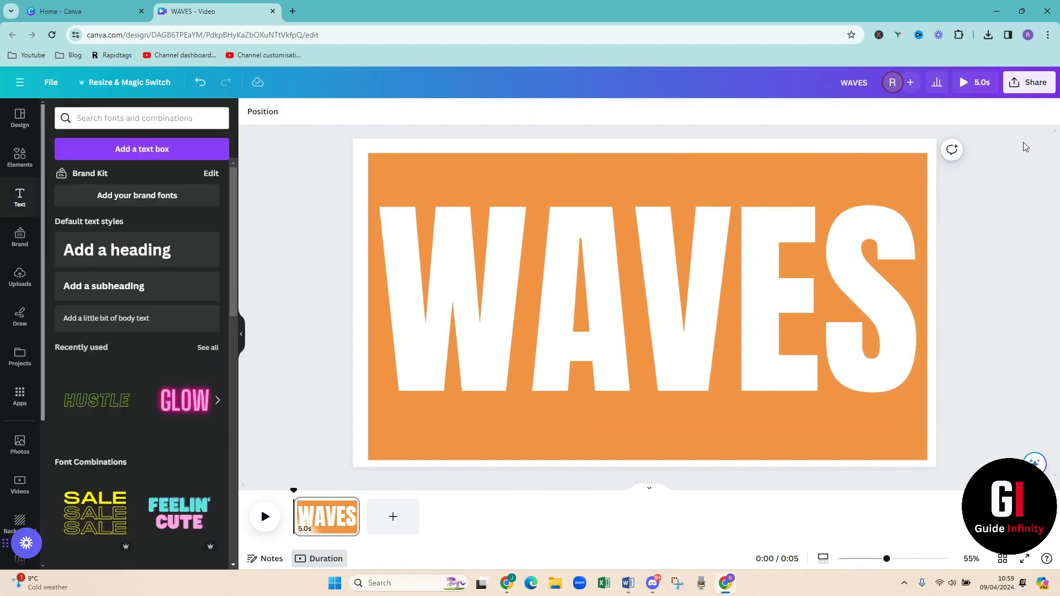
- Download the WAVES design as a PNG file and add a blank second page
click(1031, 89)
click(988, 359)
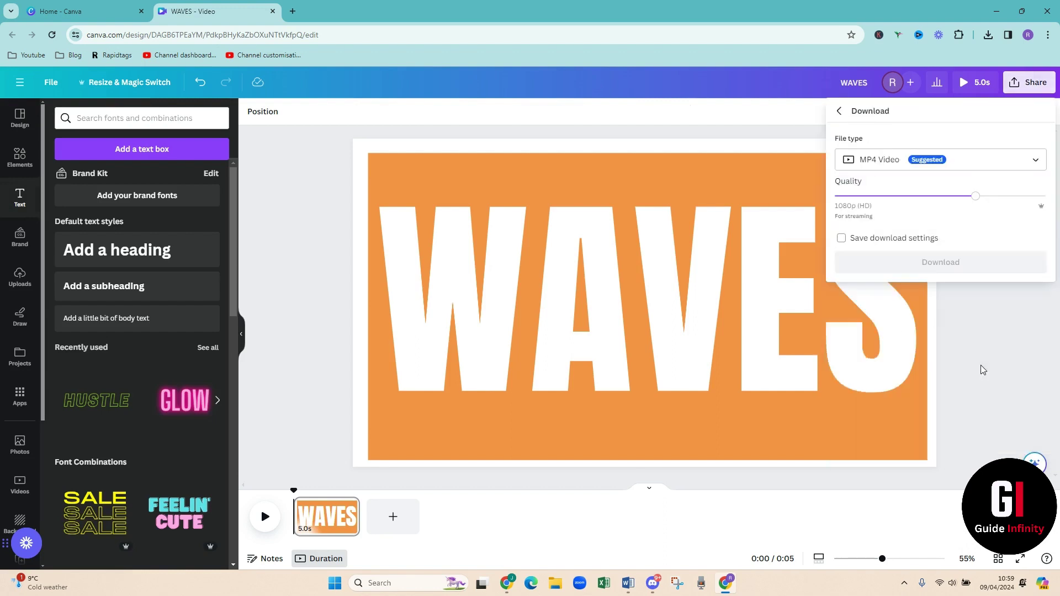
click(988, 161)
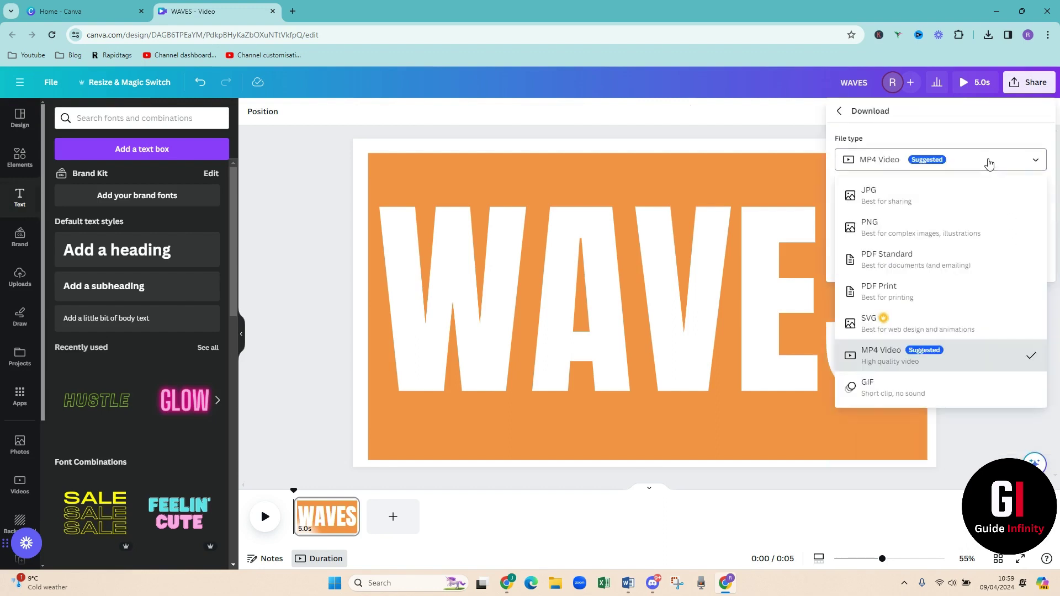
click(958, 239)
click(931, 287)
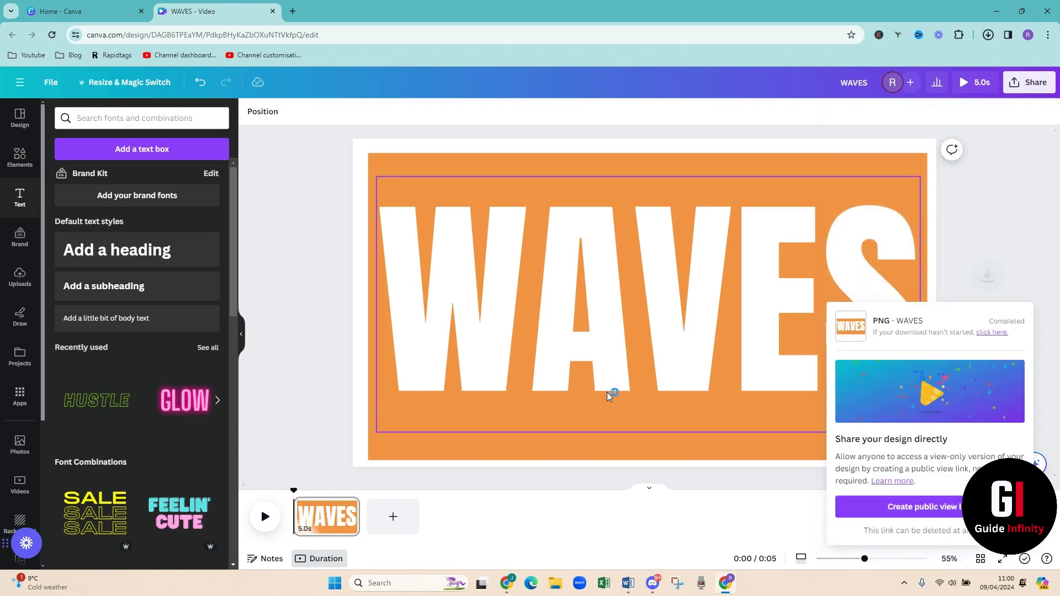
click(393, 519)
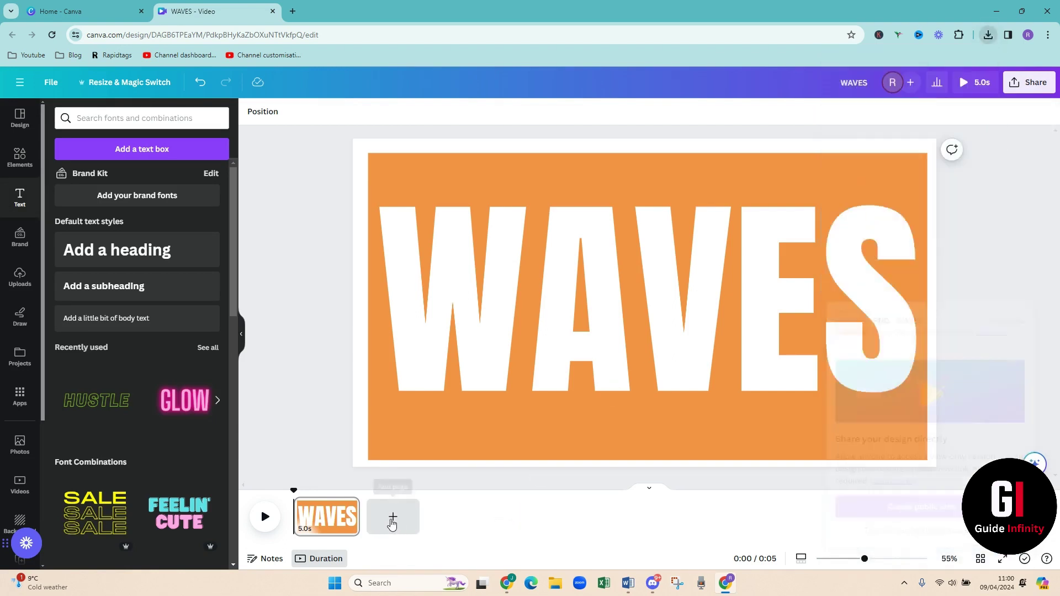
- Delete the original WAVES page and upload the exported WAVES PNG from Downloads
click(348, 506)
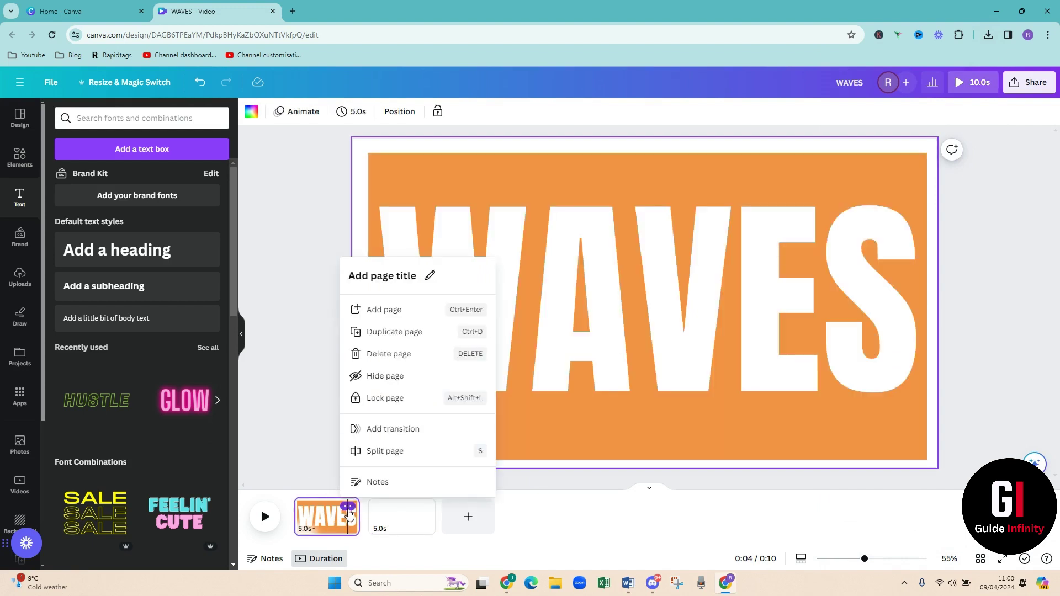
click(374, 354)
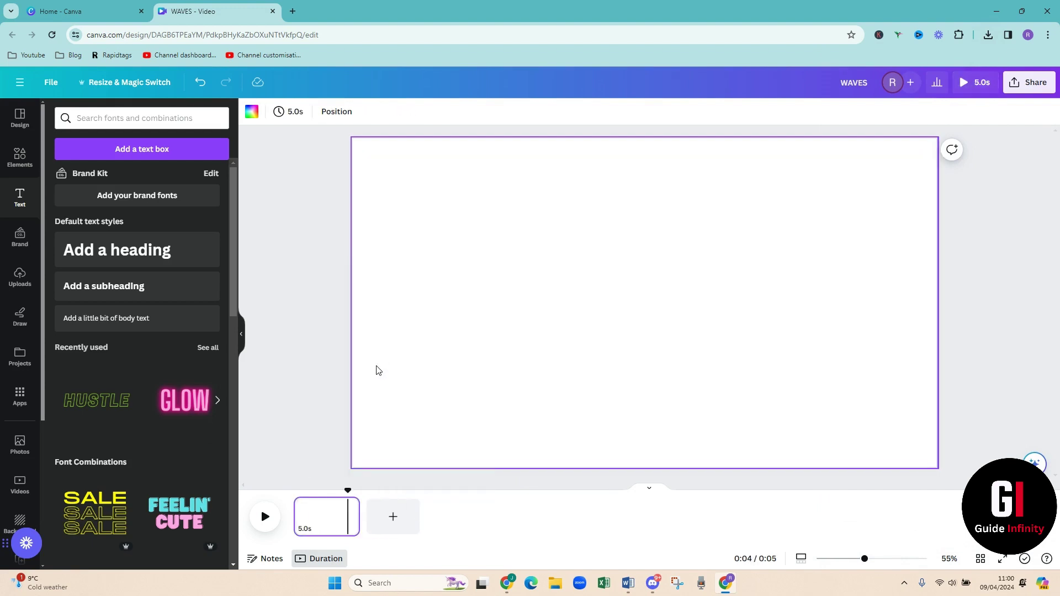
click(553, 587)
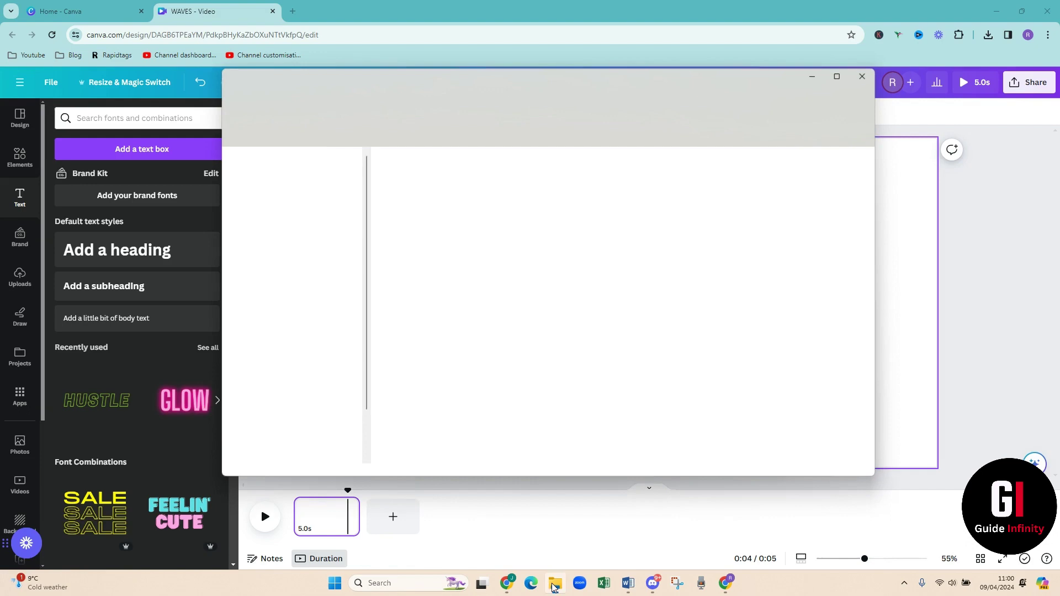
click(294, 249)
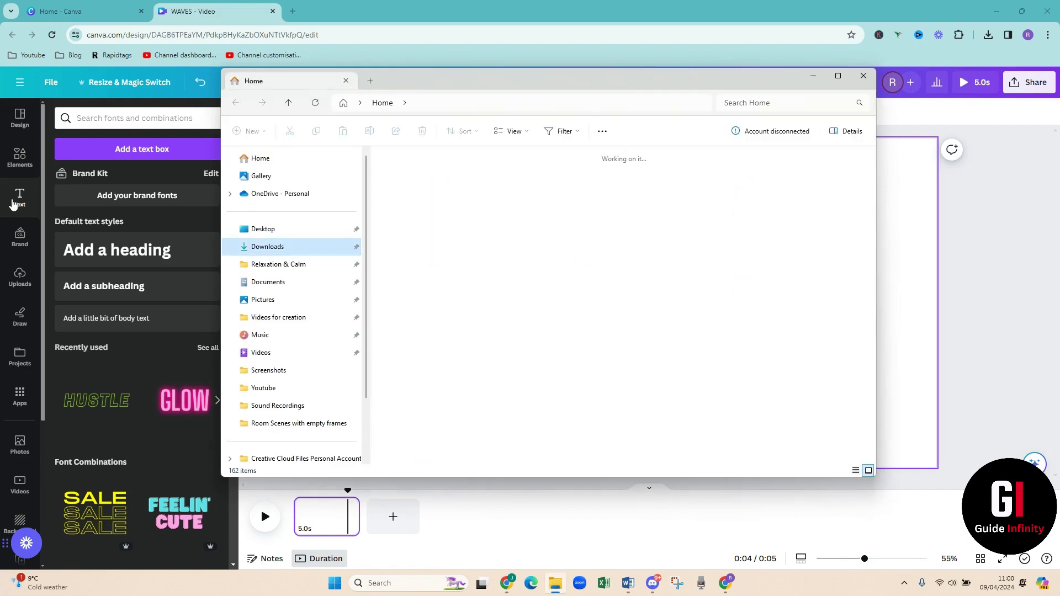
click(864, 80)
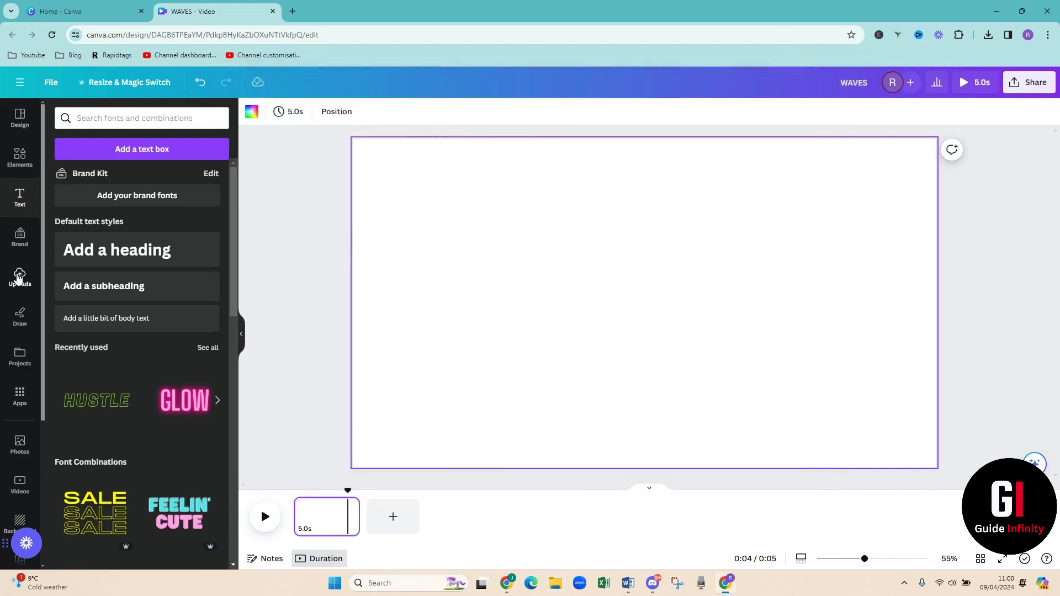
click(20, 276)
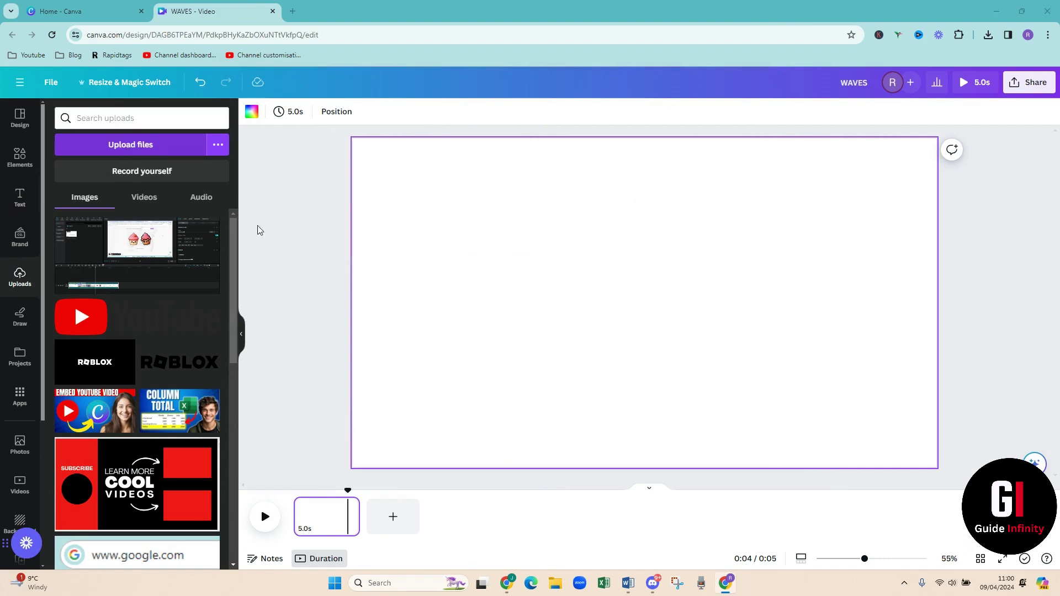
double_click(440, 273)
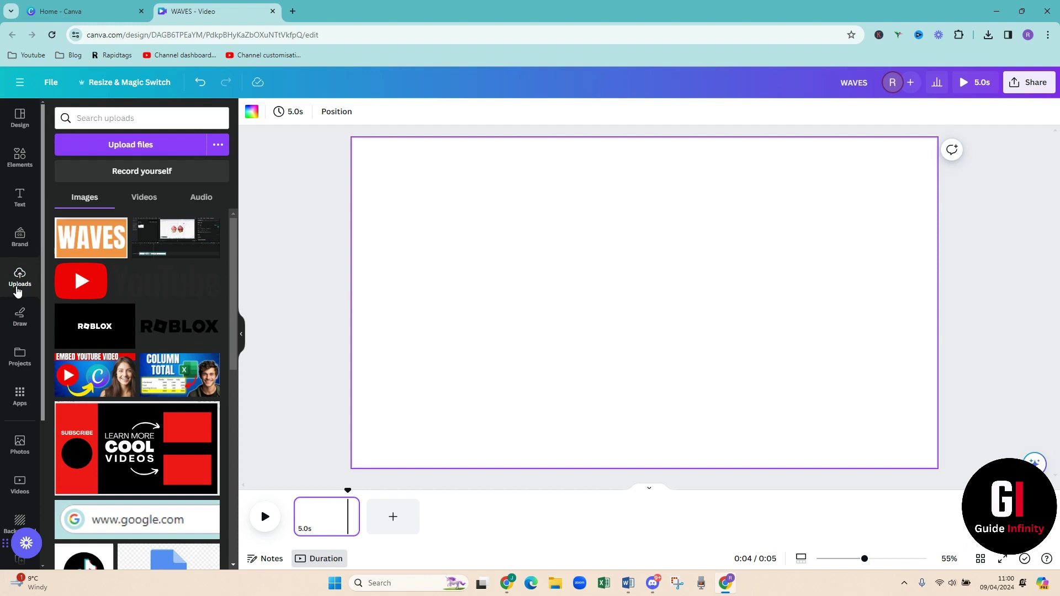
- Add the 9.7s wave video, stretch it over the page, and set it as background
click(136, 203)
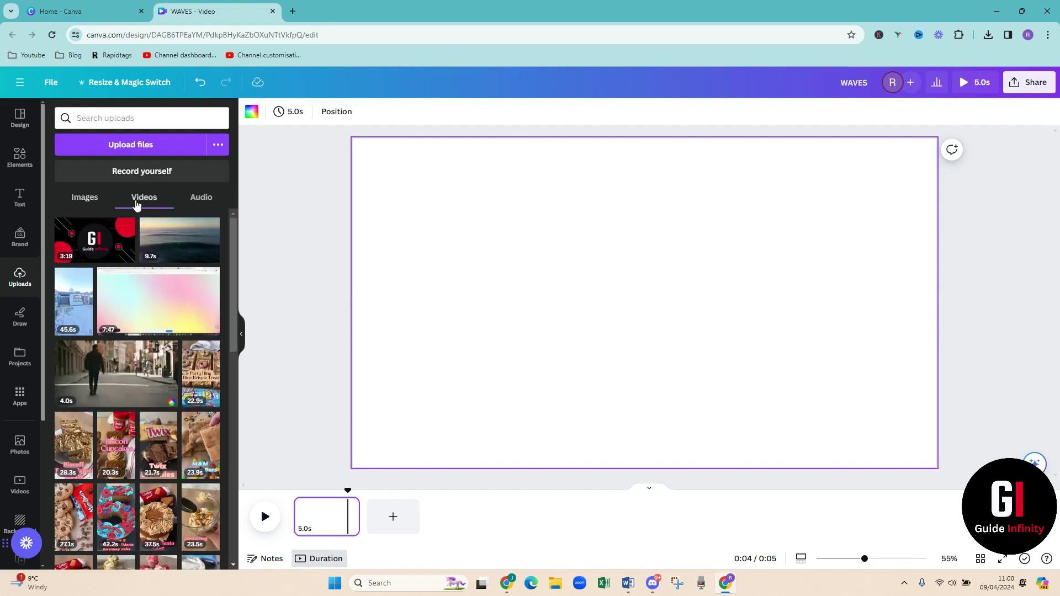
click(167, 245)
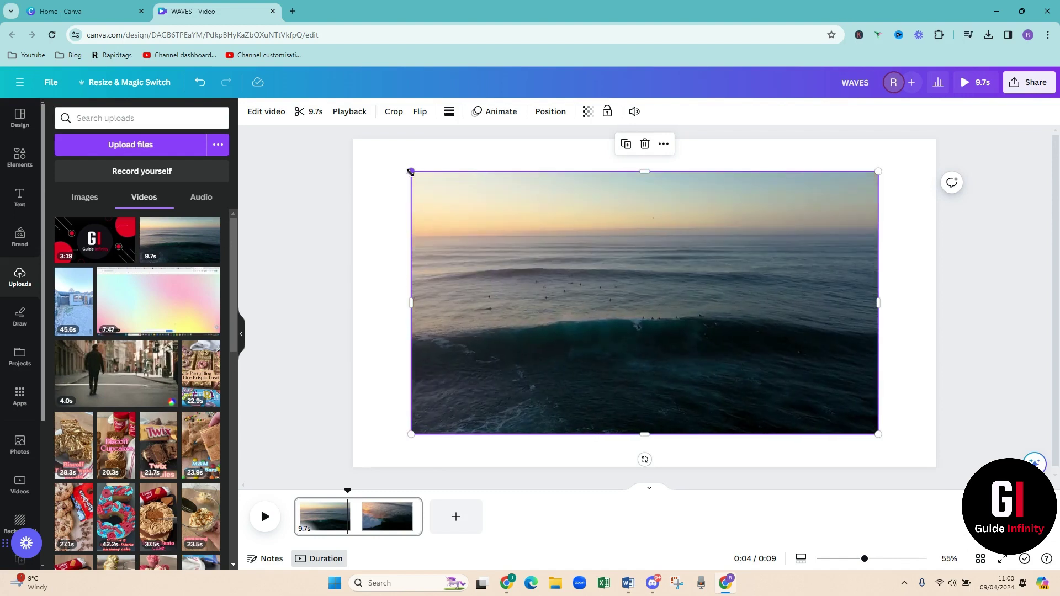
drag(411, 172, 348, 137)
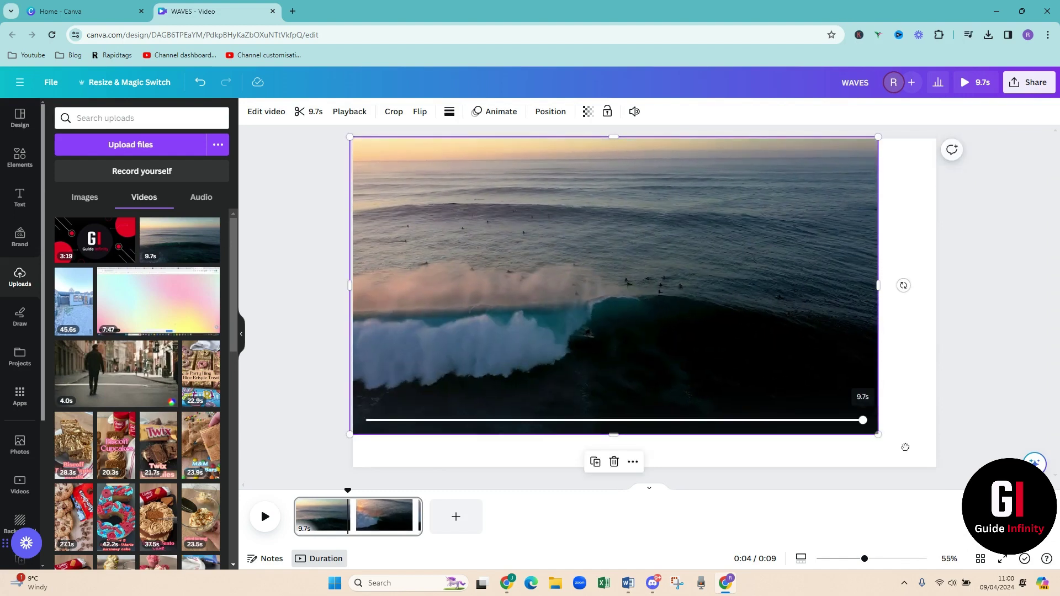
drag(875, 436, 944, 469)
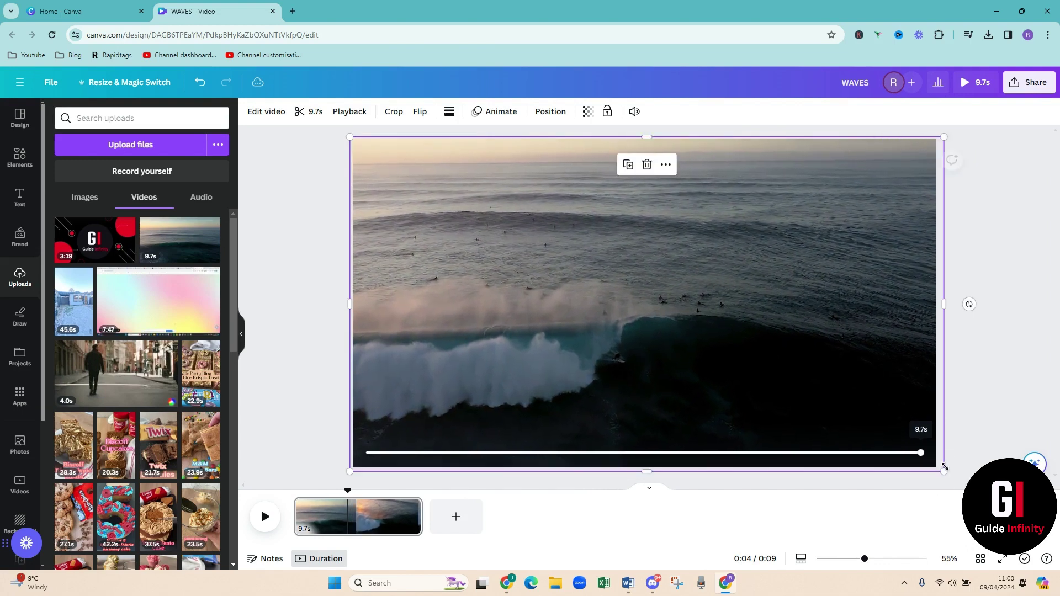
right_click(643, 363)
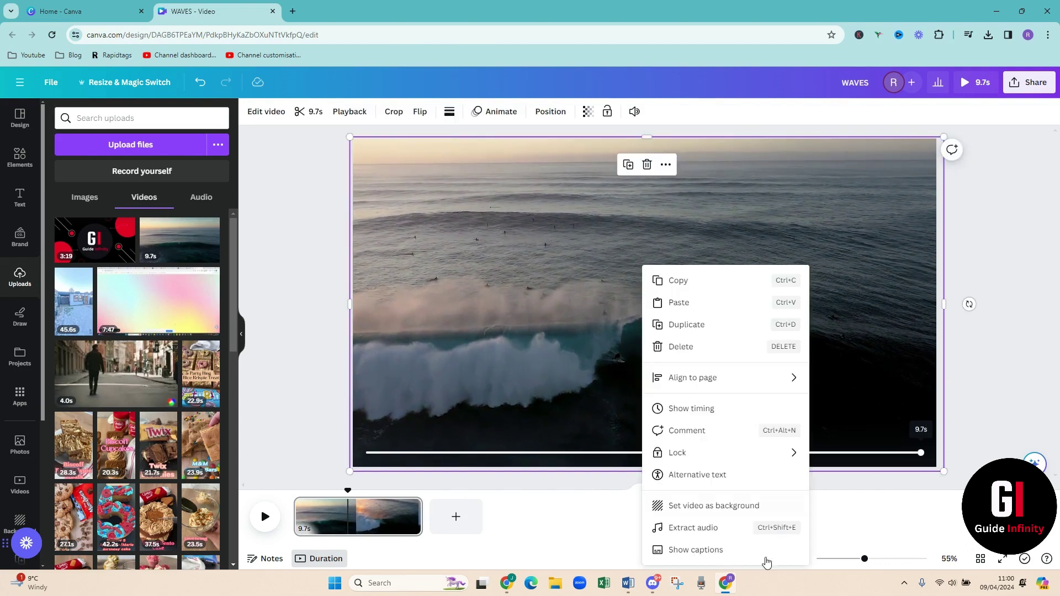
click(712, 505)
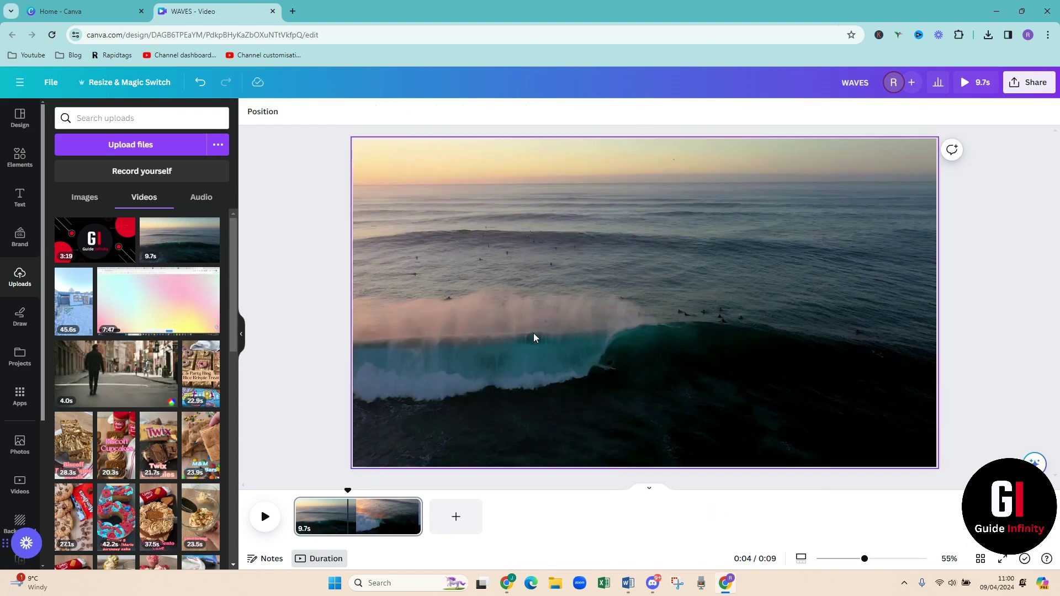
- Add the WAVES cutout image and stretch its corners and edges to cover the page
click(86, 206)
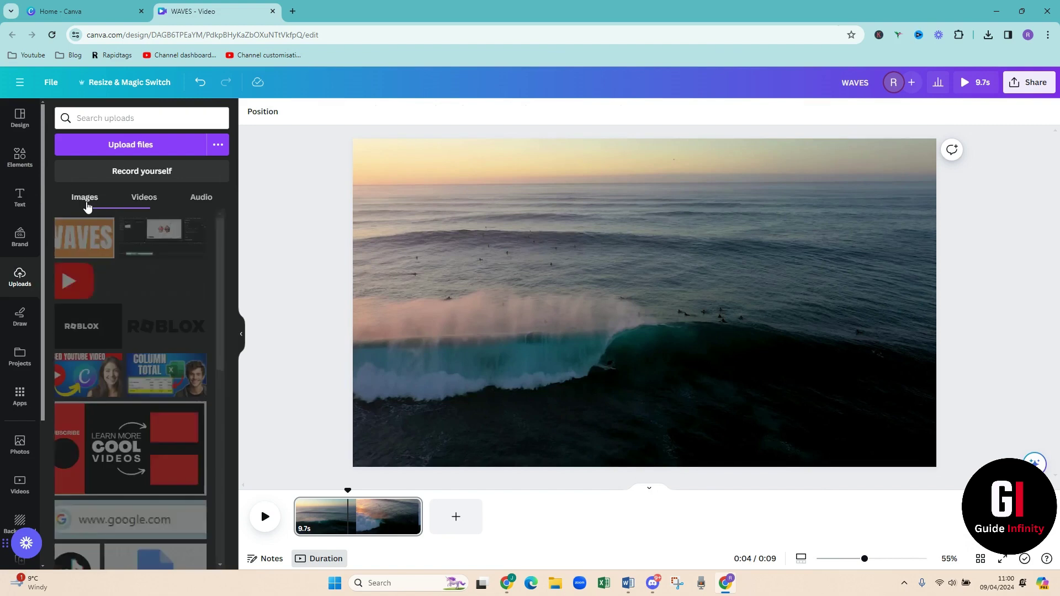
click(88, 239)
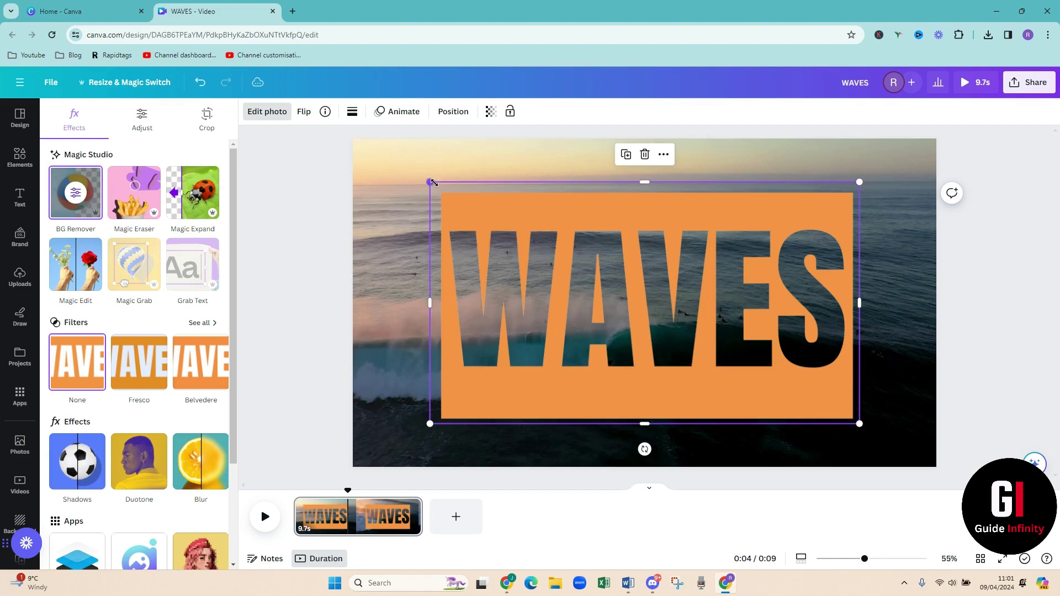
drag(430, 182, 336, 129)
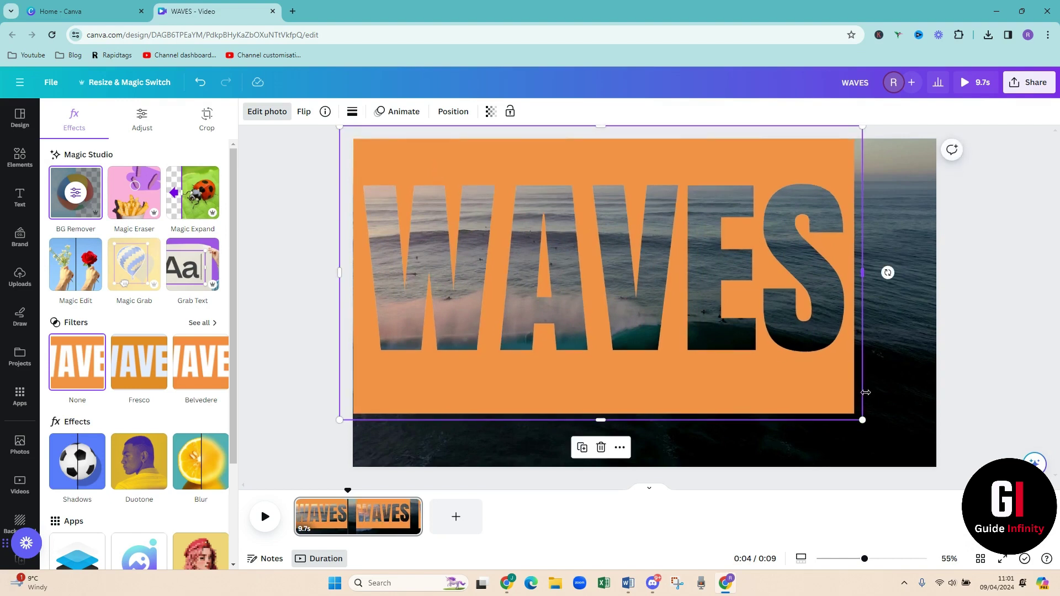
drag(863, 419, 941, 465)
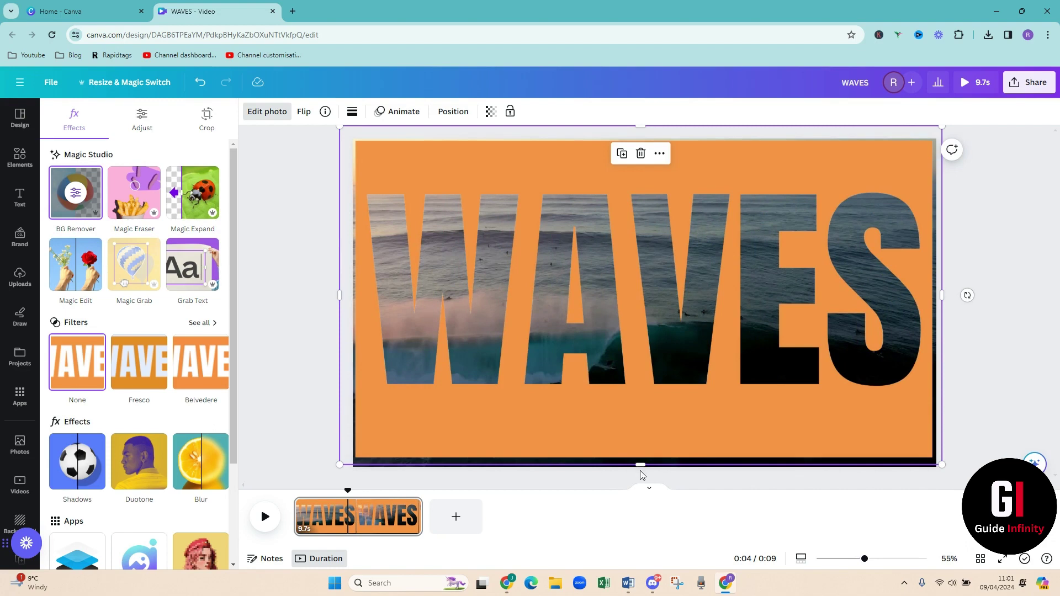
drag(640, 465, 639, 478)
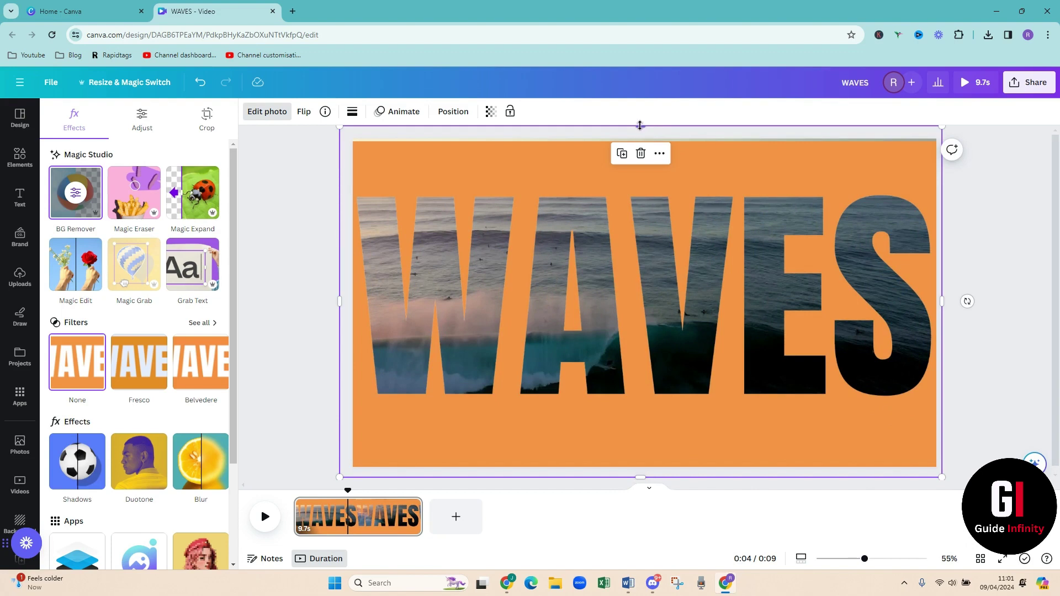
drag(639, 124, 638, 120)
click(1002, 342)
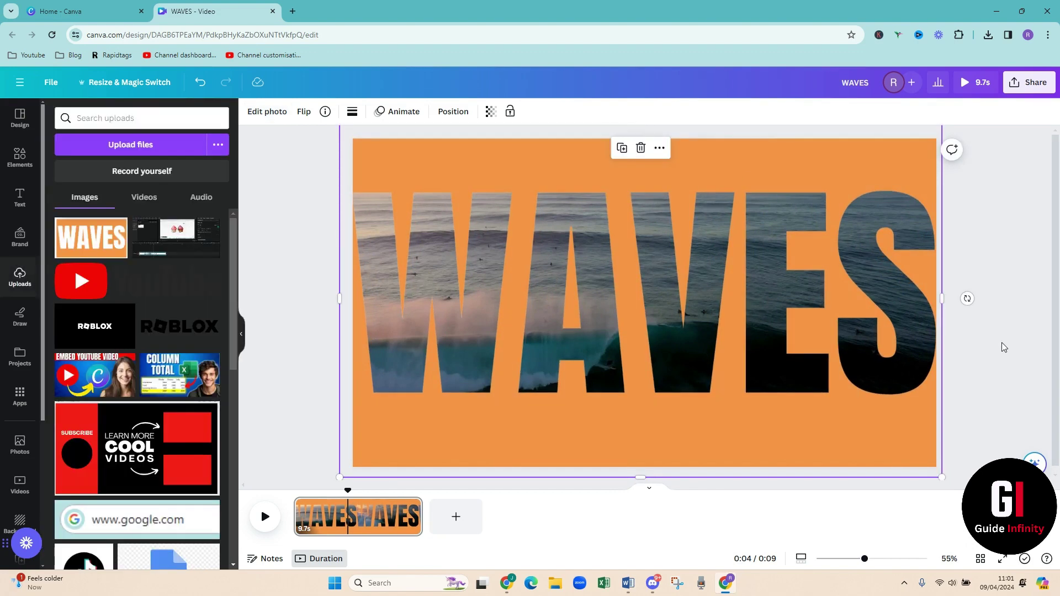
- Split the page at the 4.5s mark into 4.5s and 5.2s pages, then select Page 2
click(988, 365)
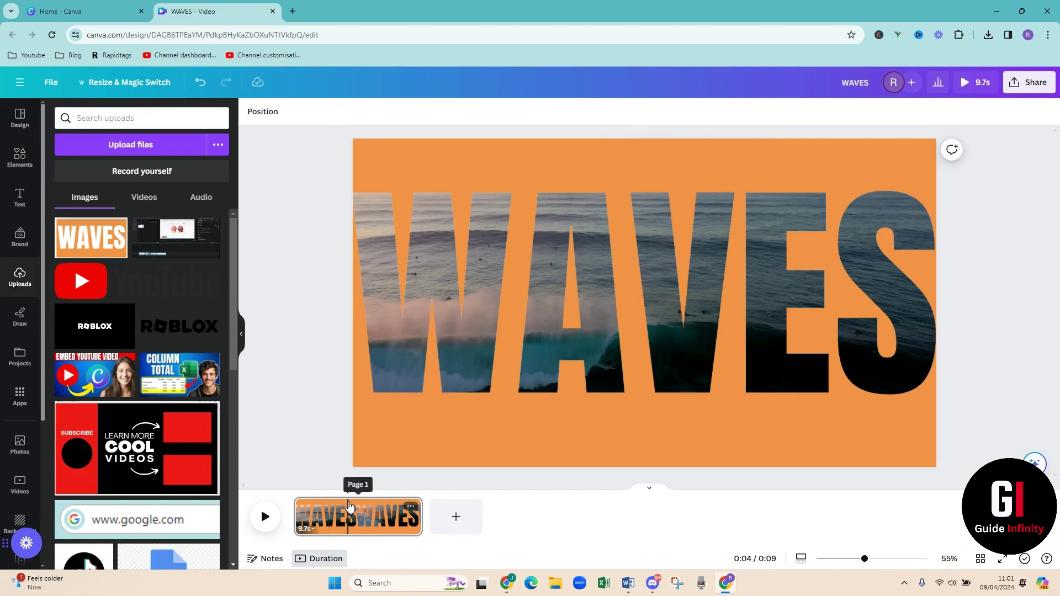
drag(349, 492, 354, 493)
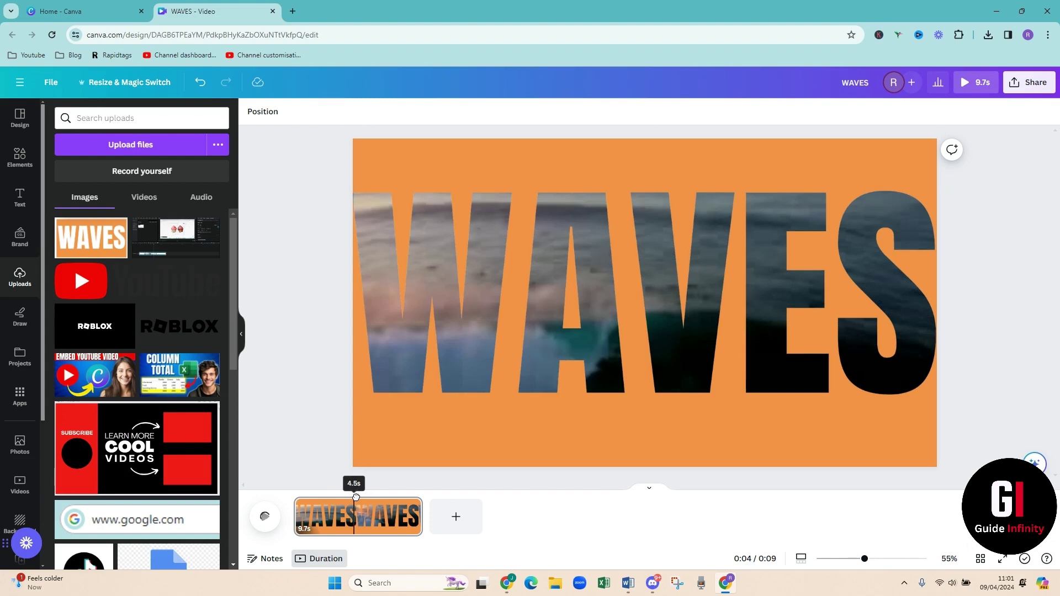
right_click(354, 504)
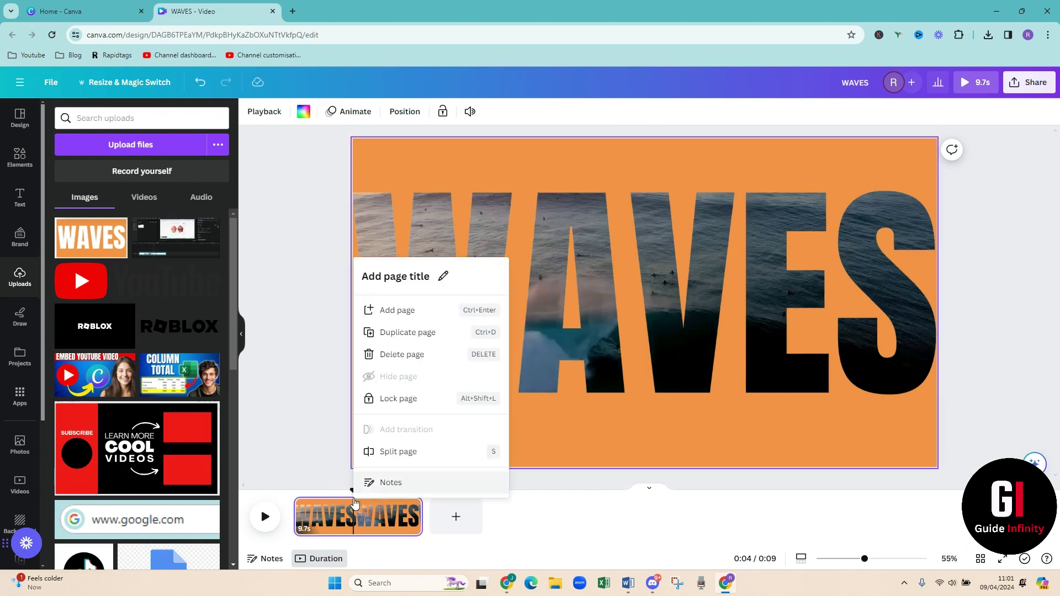
click(383, 454)
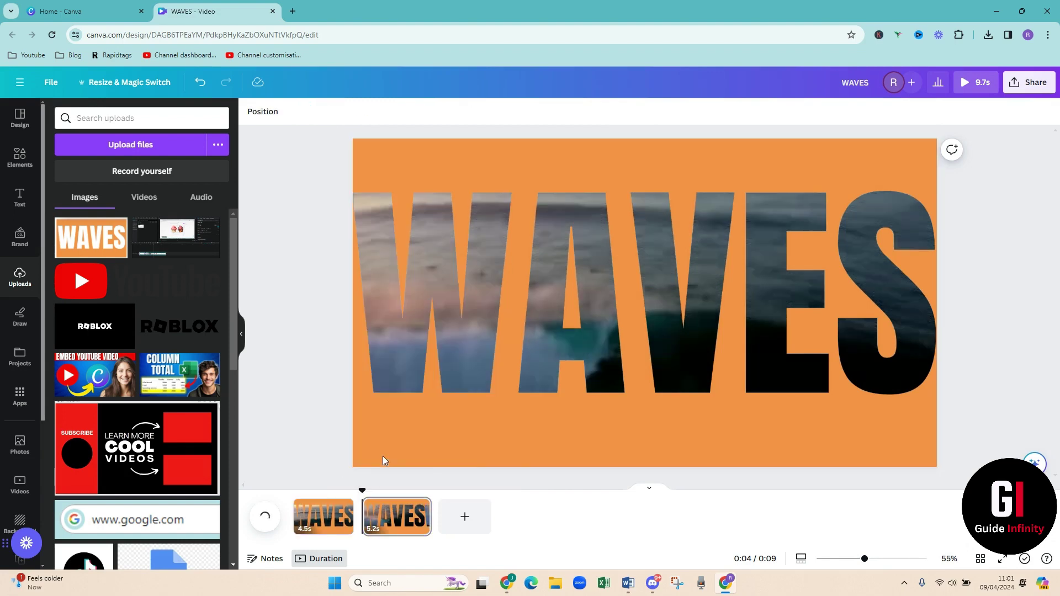
click(394, 515)
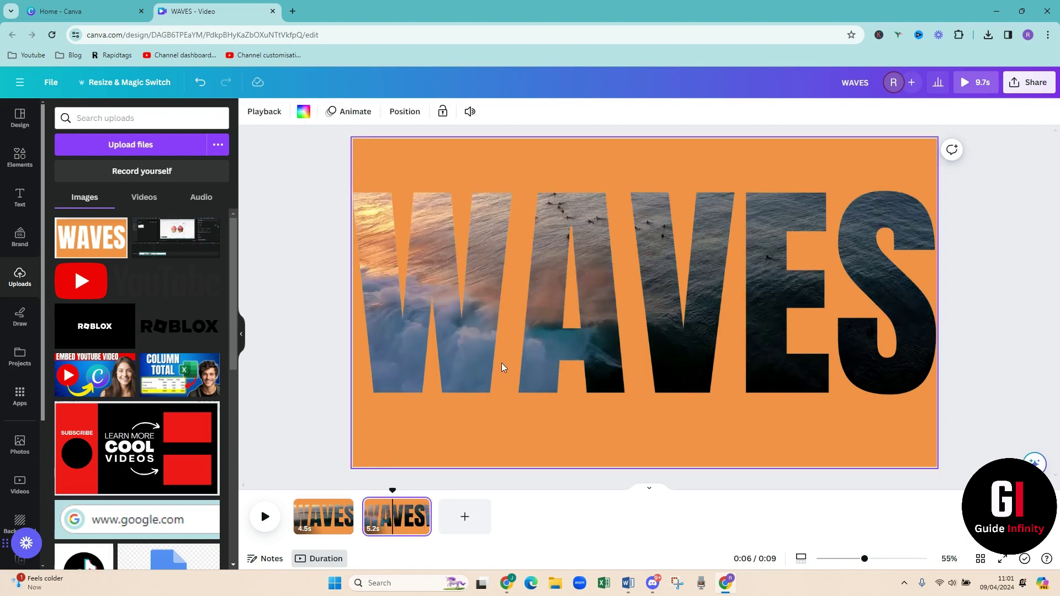
- Drag and resize the WAVES image on Page 2 until it is entirely off the canvas
click(441, 217)
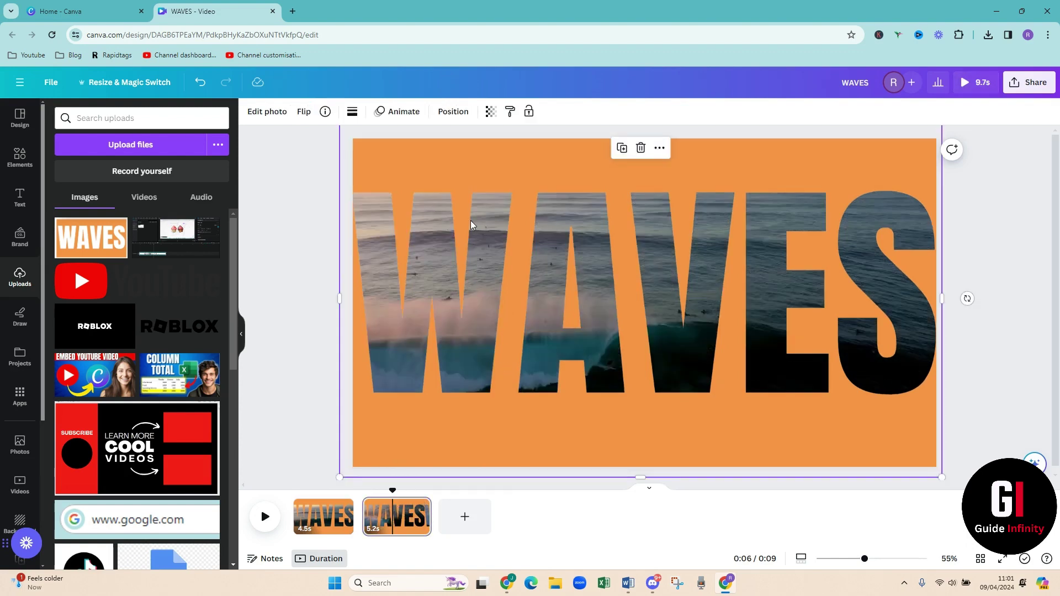
drag(471, 221, 349, 72)
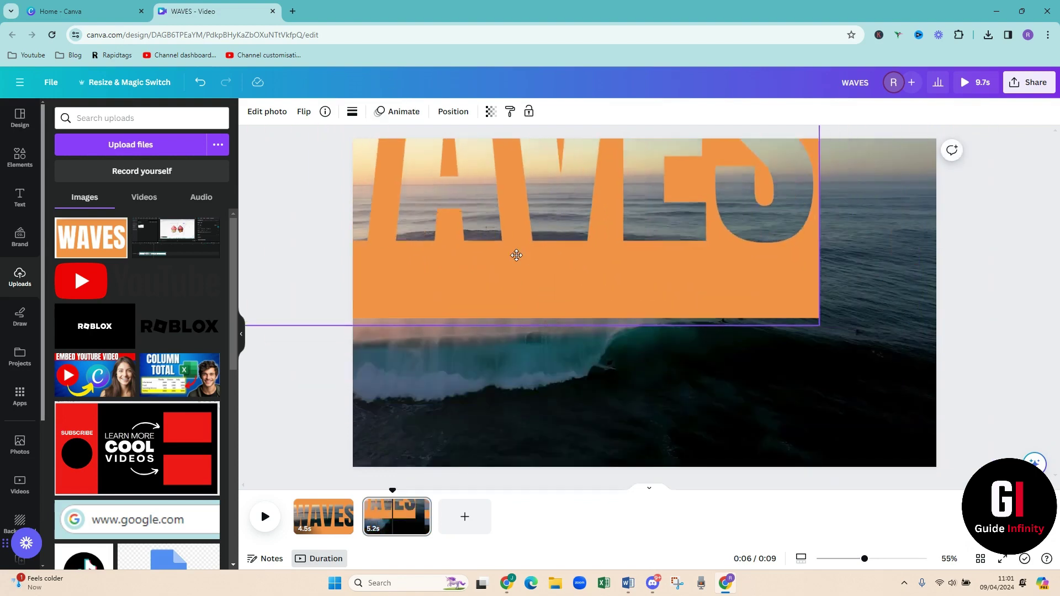
drag(516, 255, 369, 192)
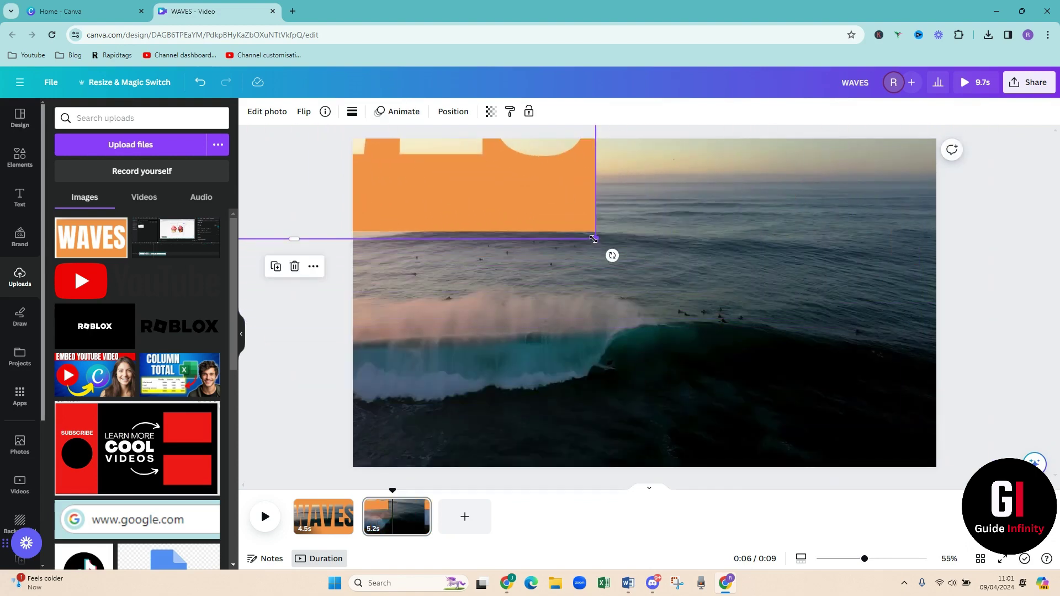
drag(595, 242, 847, 386)
drag(656, 303, 277, 157)
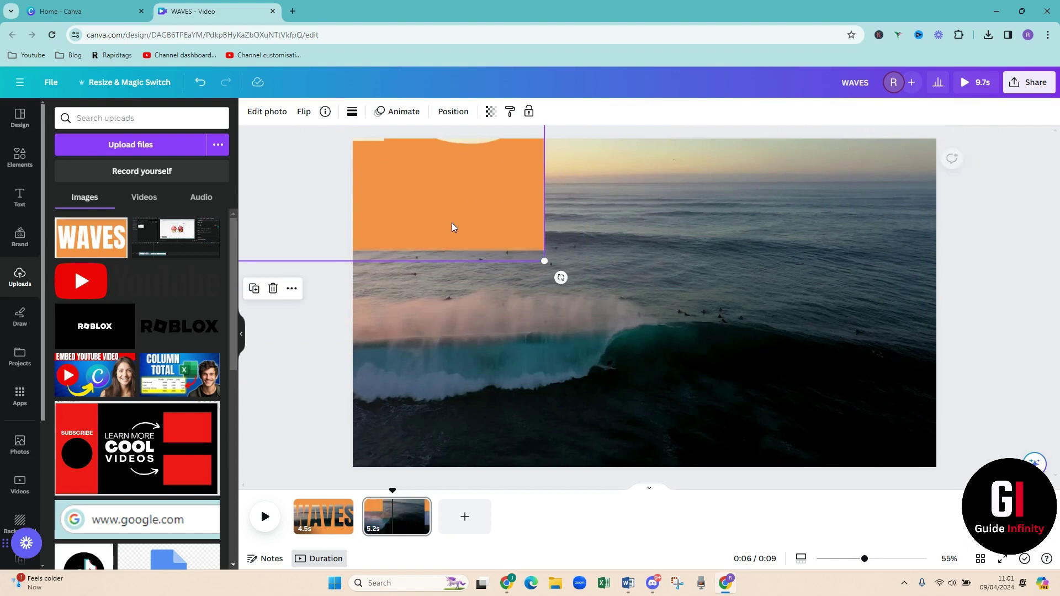
drag(544, 261, 957, 452)
drag(666, 329, 720, 326)
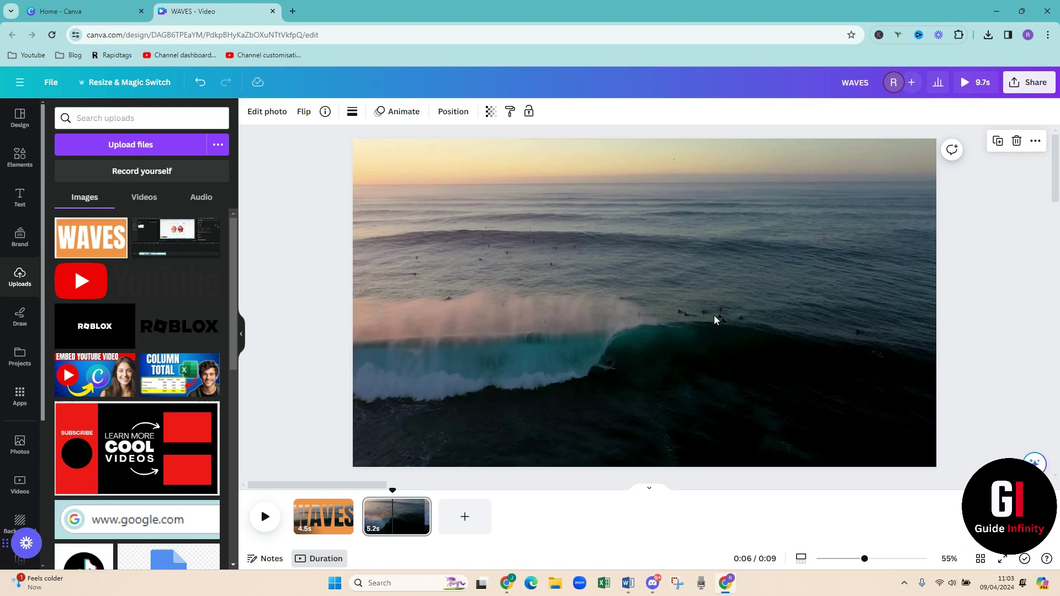
- Add a Match & Move transition between the pages with a 2-second duration
click(359, 517)
mouse_move(363, 517)
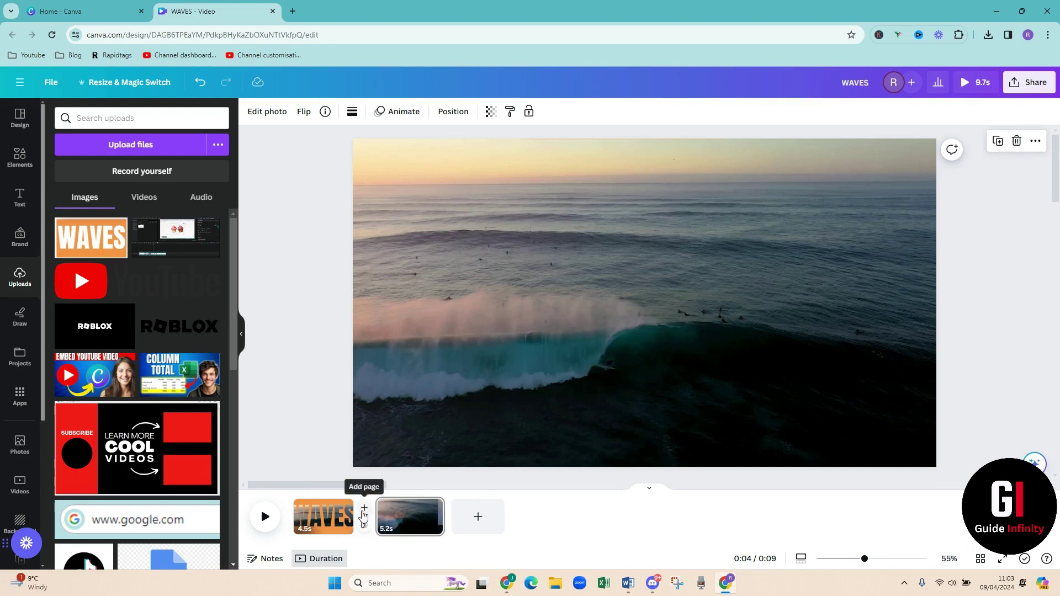
click(364, 529)
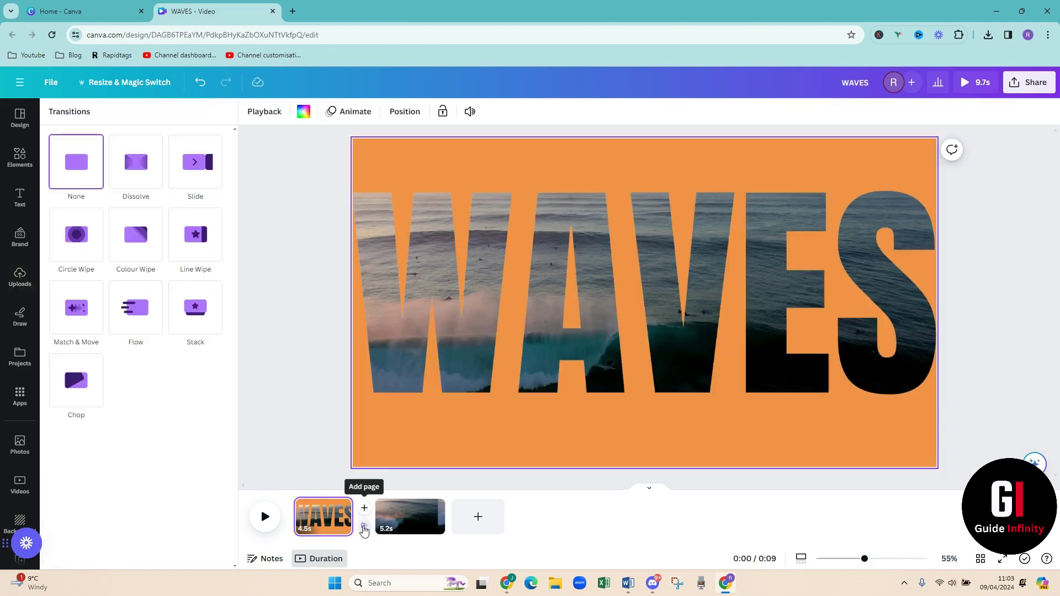
click(76, 329)
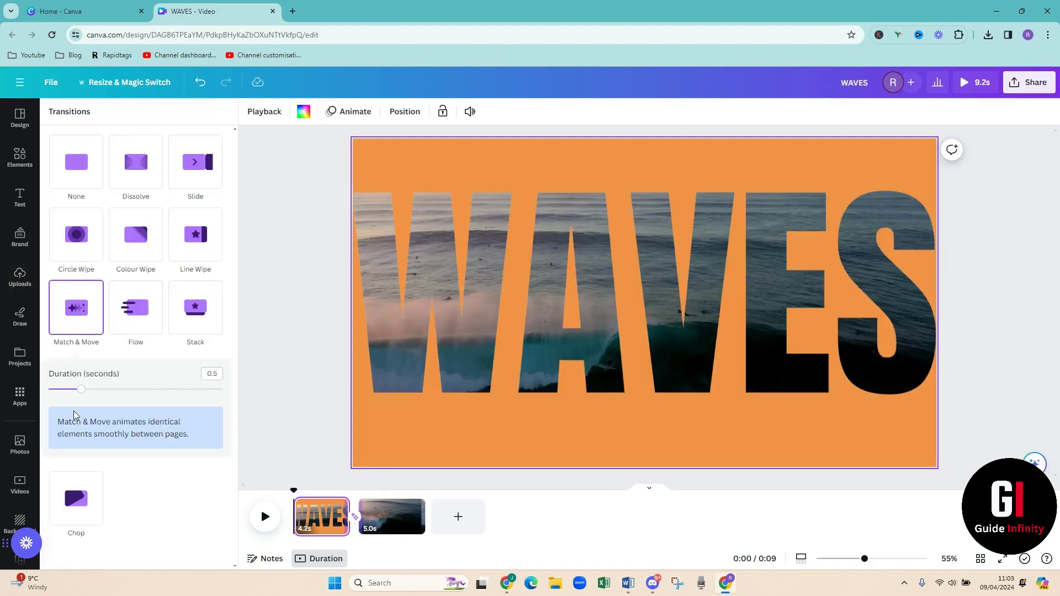
drag(83, 393, 126, 391)
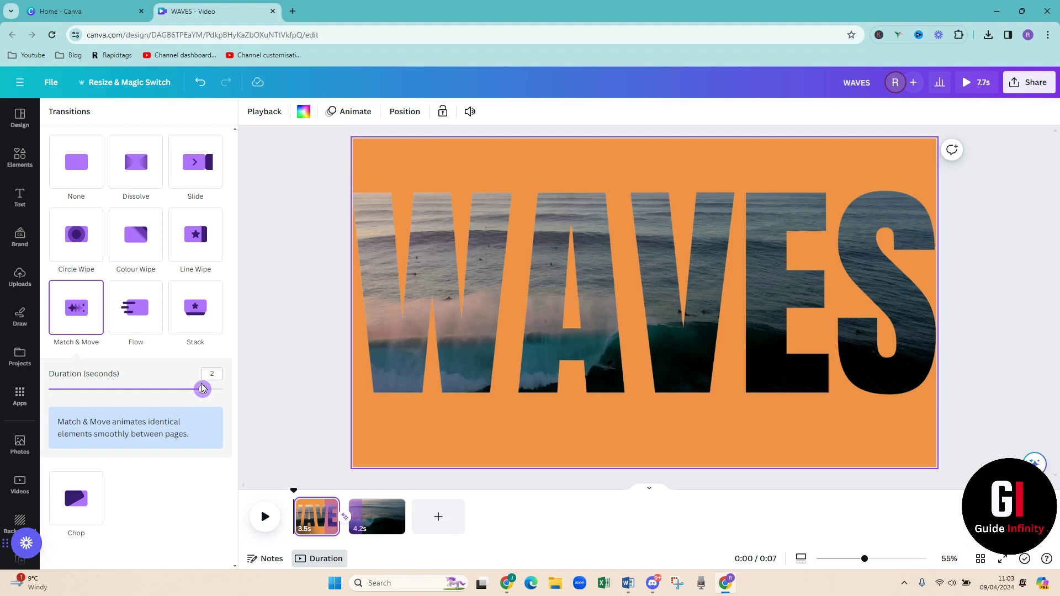
- Preview the intro, then rewind to 0:00 and replay the WAVES zoom into the ocean footage
click(264, 519)
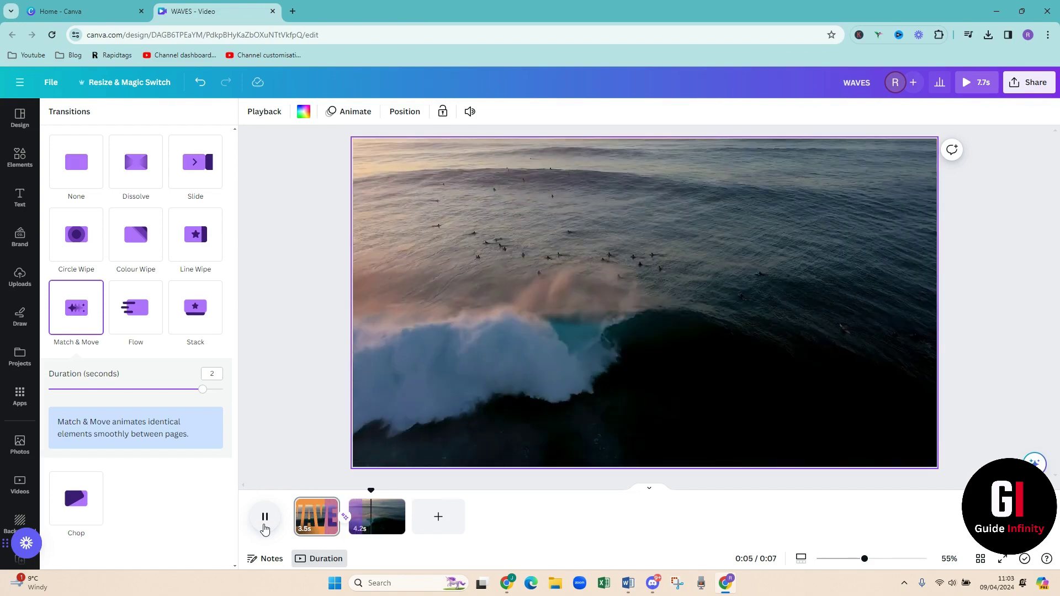
click(351, 505)
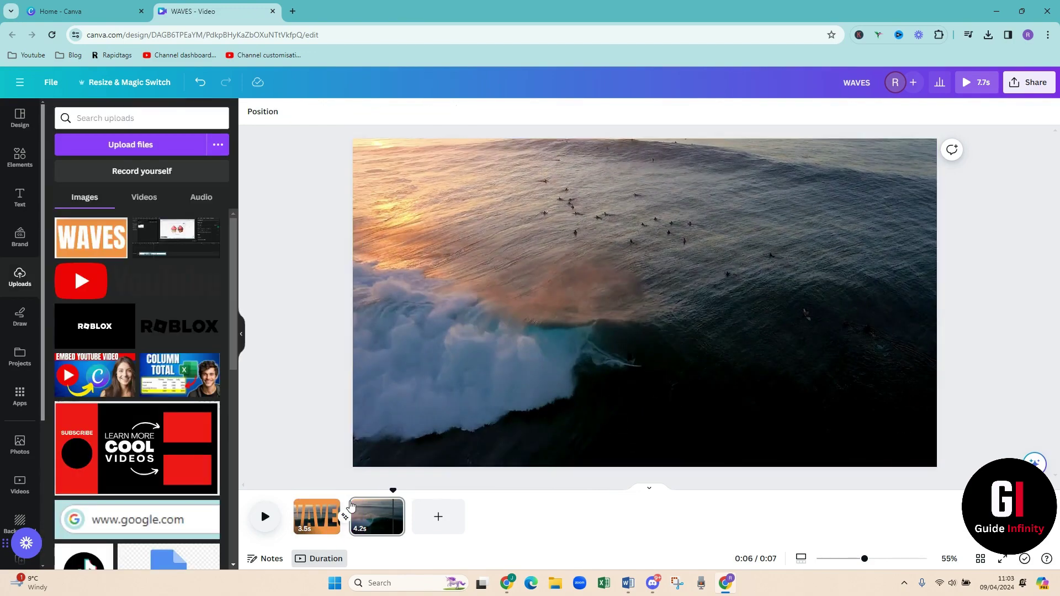
drag(376, 492, 280, 495)
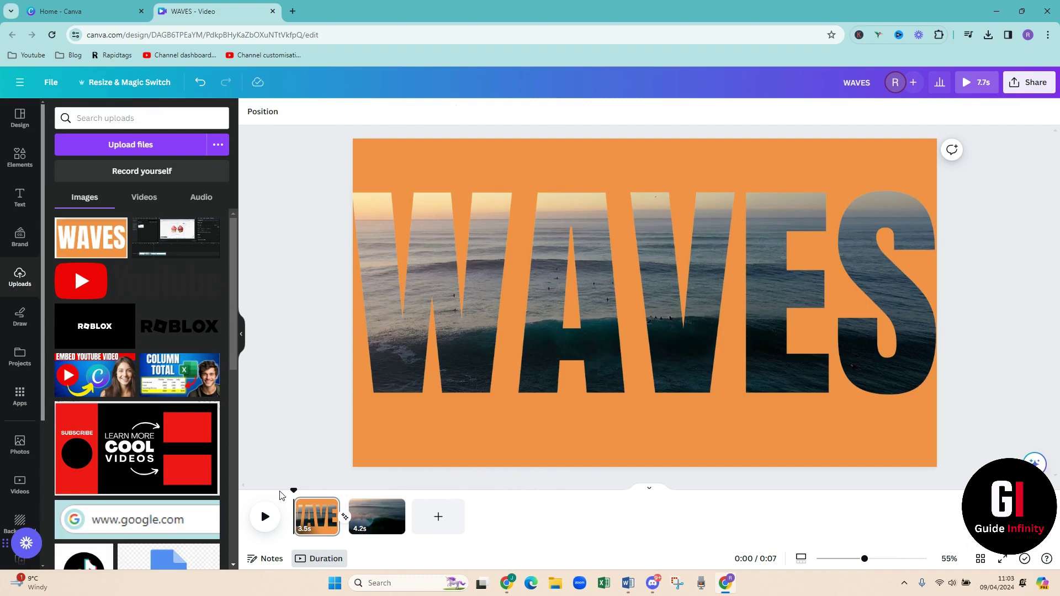
click(263, 529)
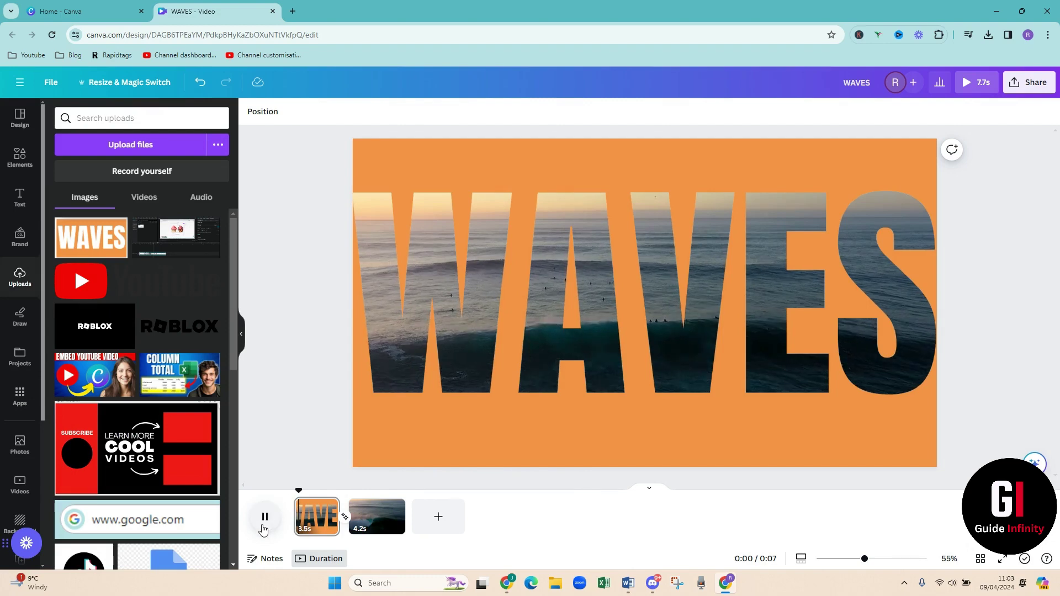